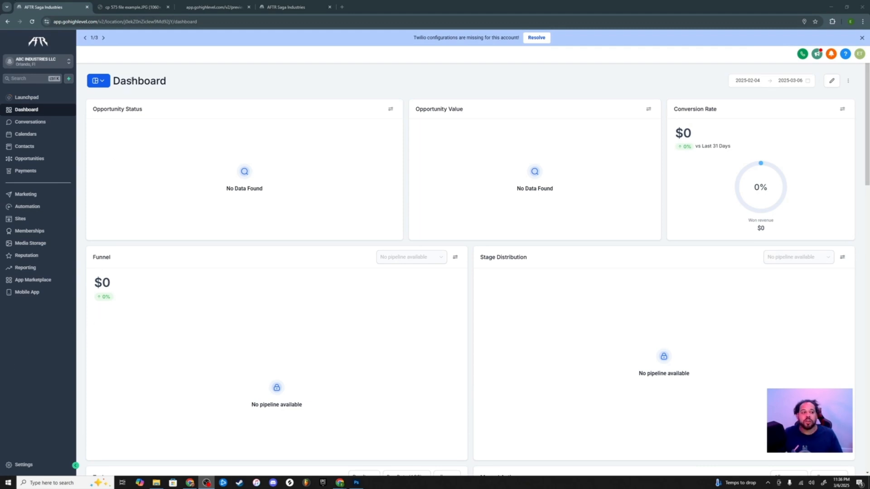
Open the Business Profile settings alongside the IRS CP 575 EIN notice
{"action": "mouse_move", "coordinate": [132, 12]}
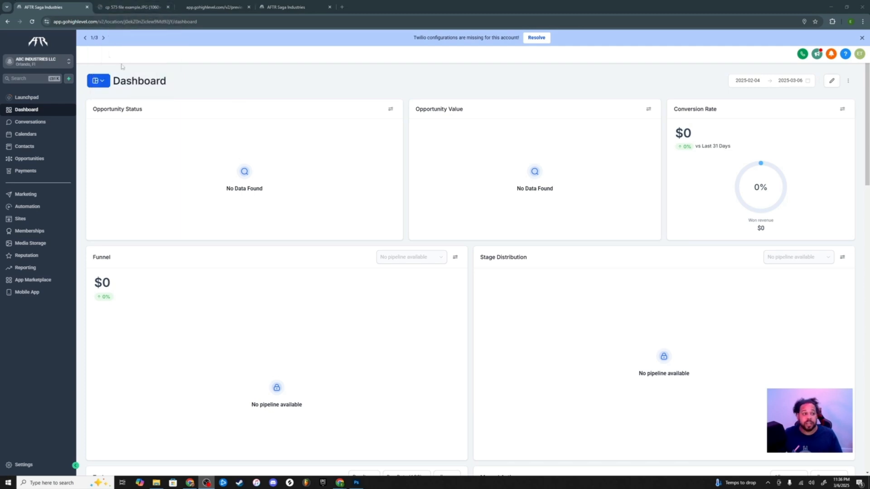
{"action": "left_click", "coordinate": [139, 5]}
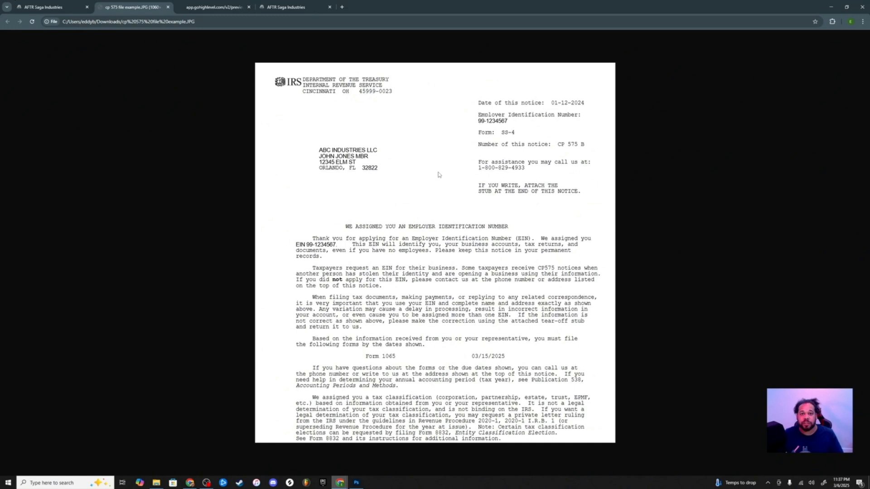
{"action": "left_click", "coordinate": [43, 6]}
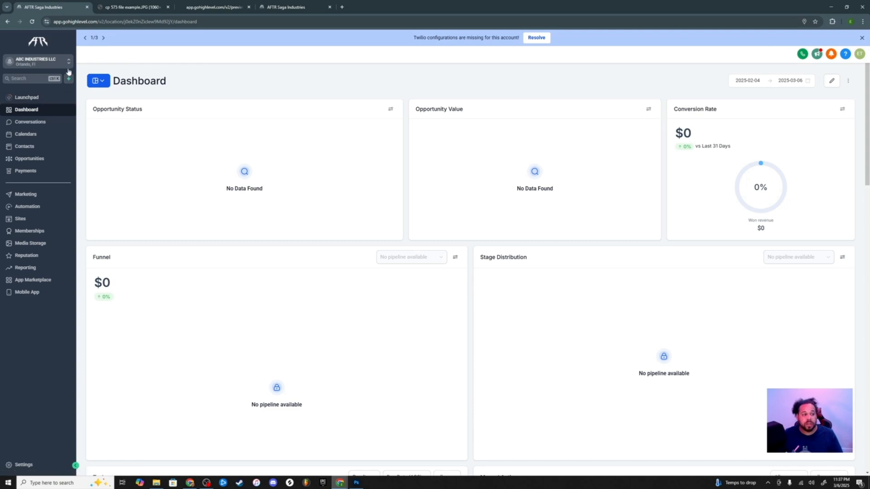
{"action": "left_click", "coordinate": [20, 465]}
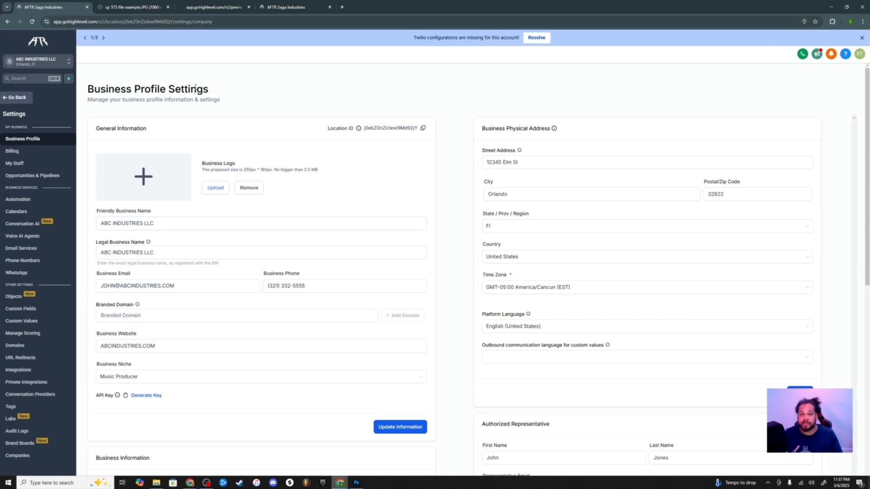
{"action": "left_click", "coordinate": [150, 7]}
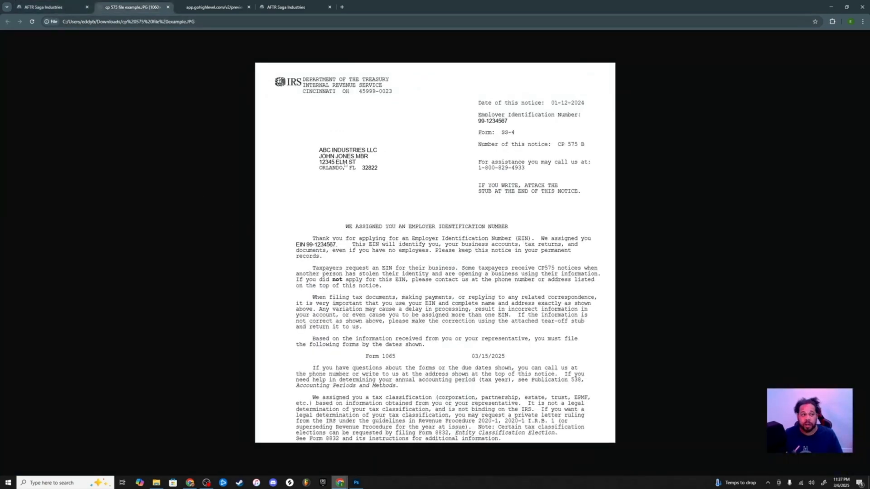
{"action": "left_click", "coordinate": [64, 8]}
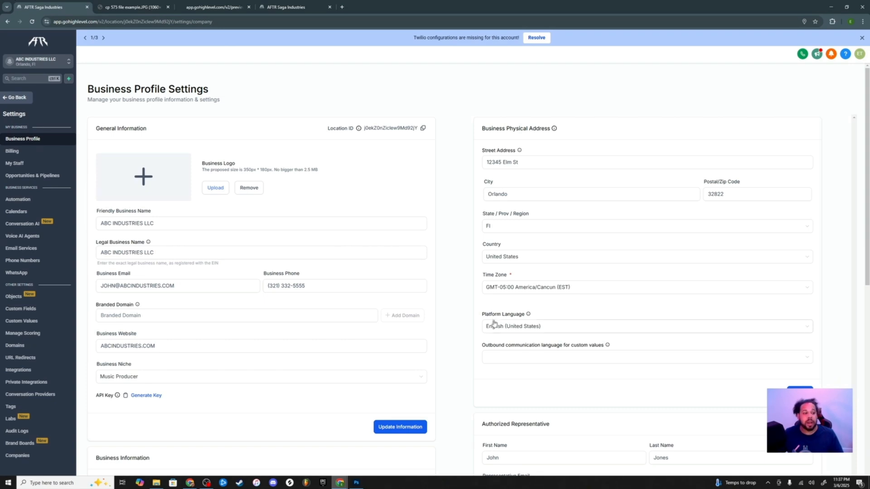
Compare the legal business name and street address with the IRS notice
{"action": "left_click", "coordinate": [161, 258]}
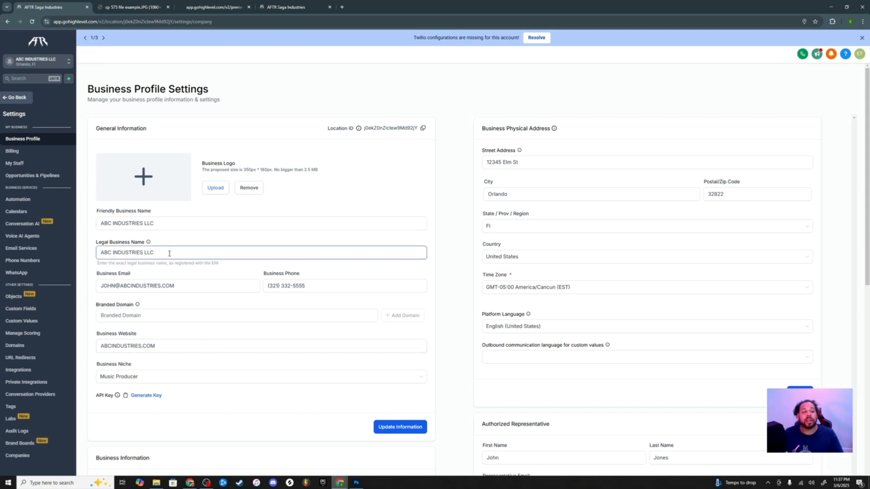
{"action": "left_click_drag", "start_coordinate": [169, 253], "coordinate": [68, 259]}
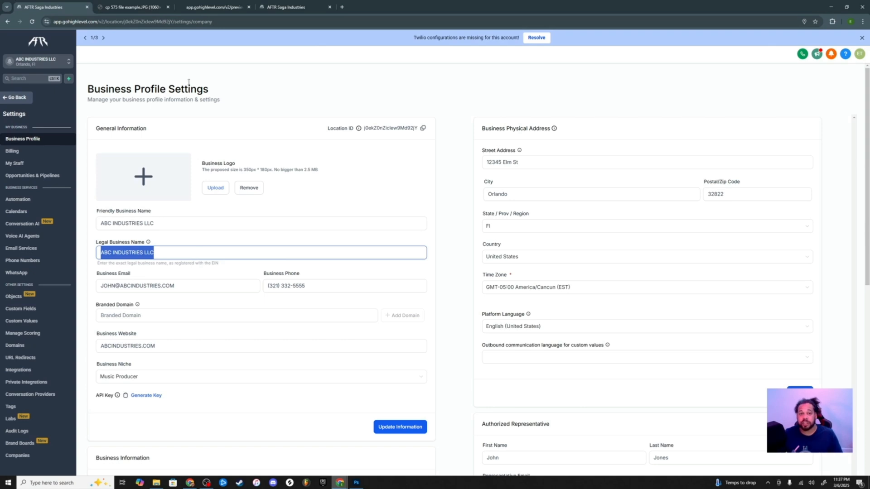
{"action": "left_click", "coordinate": [138, 9]}
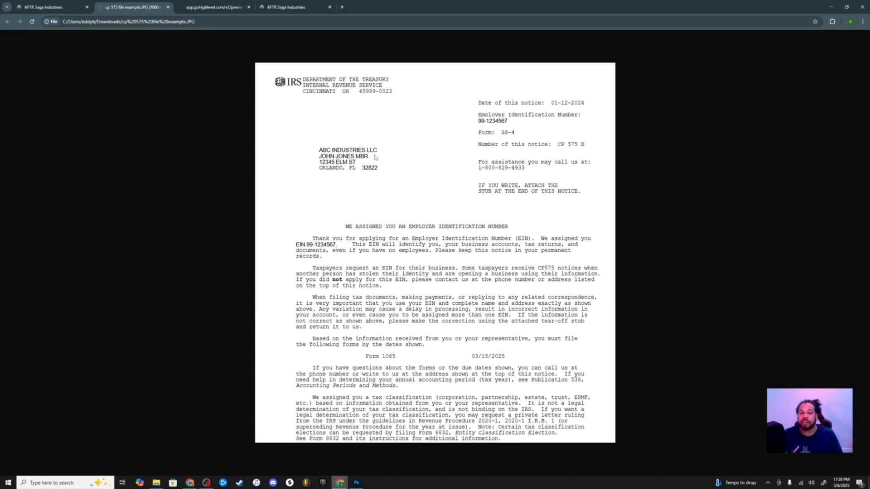
{"action": "left_click", "coordinate": [19, 9]}
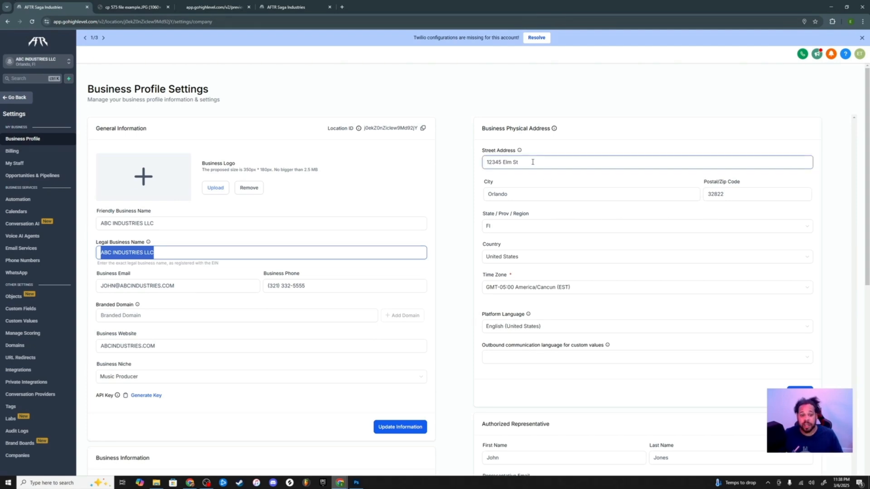
{"action": "left_click_drag", "start_coordinate": [535, 167], "coordinate": [480, 167]}
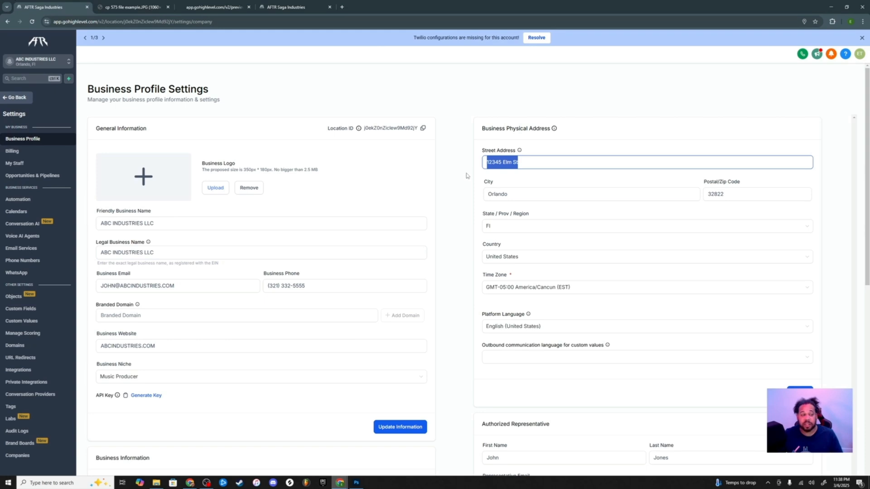
{"action": "left_click", "coordinate": [132, 7]}
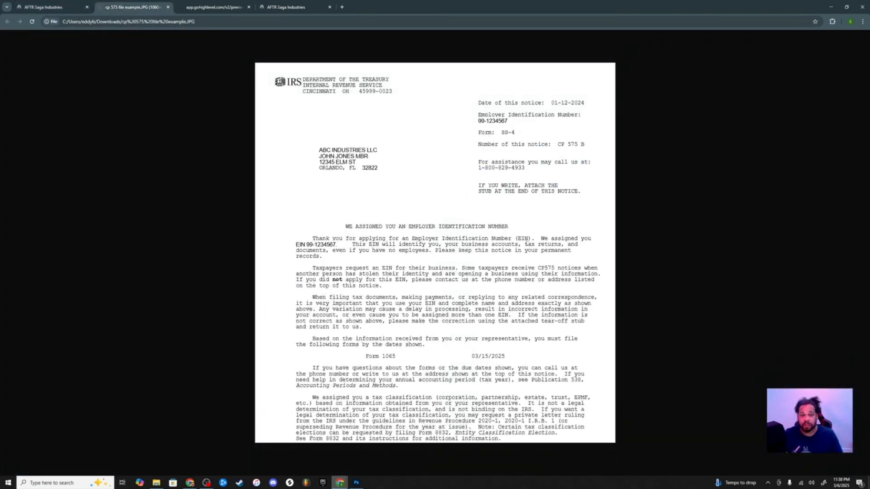
{"action": "key", "text": "ctrl+shift+Tab"}
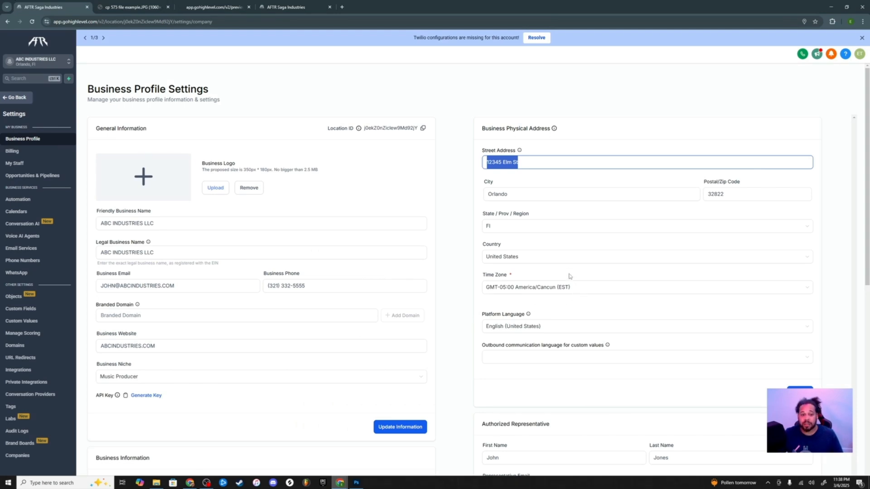
{"action": "scroll", "coordinate": [619, 293], "scroll_direction": "down", "scroll_amount": 3}
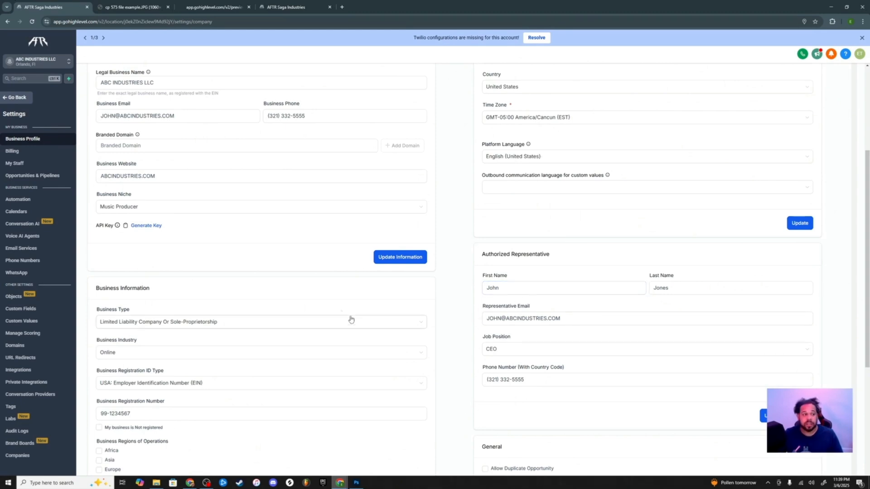
Review the representative's e-mail and phone number against the IRS notice
{"action": "left_click", "coordinate": [125, 4]}
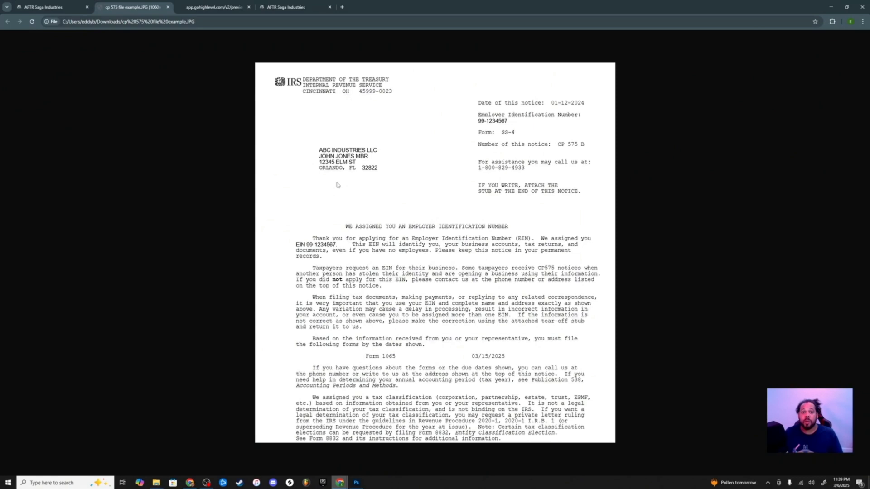
{"action": "left_click", "coordinate": [36, 6]}
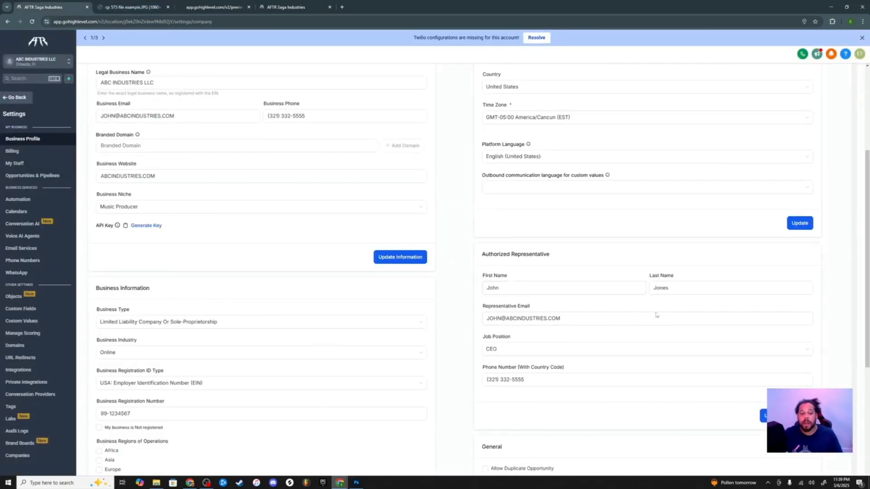
{"action": "left_click", "coordinate": [570, 317]}
{"action": "double_click", "coordinate": [572, 317]}
{"action": "triple_click", "coordinate": [572, 317]}
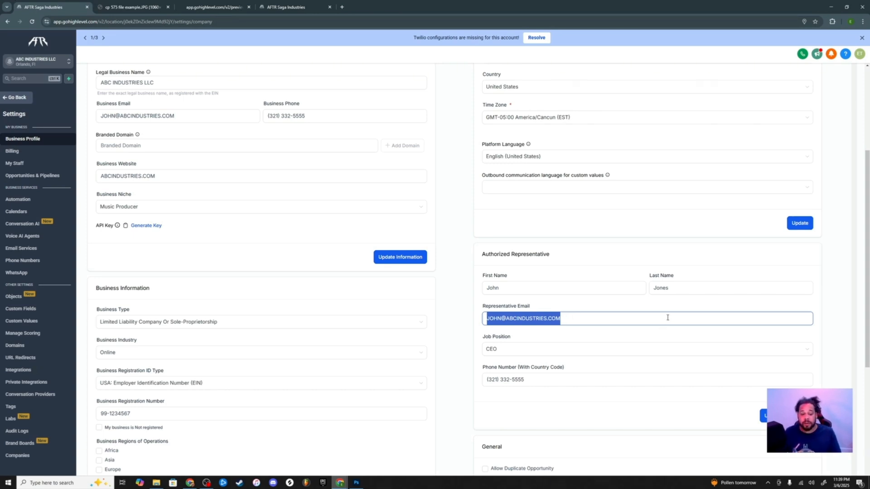
{"action": "triple_click", "coordinate": [528, 385]}
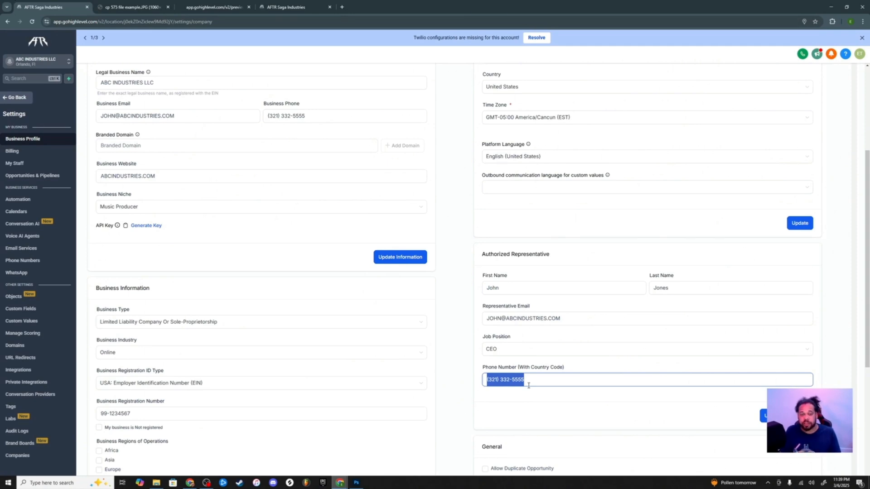
Check the EIN on the IRS notice and scroll to the Business Registration Number field
{"action": "scroll", "coordinate": [425, 326], "scroll_direction": "down", "scroll_amount": 2}
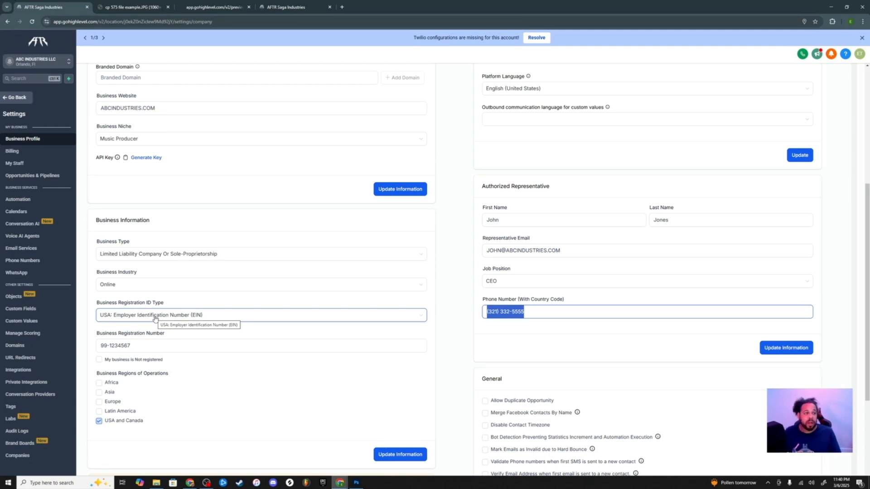
{"action": "left_click", "coordinate": [130, 8]}
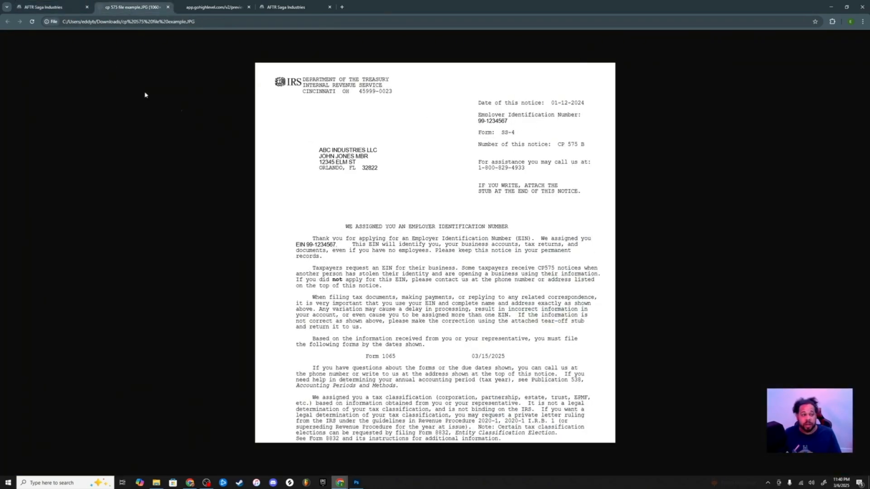
{"action": "left_click", "coordinate": [43, 7]}
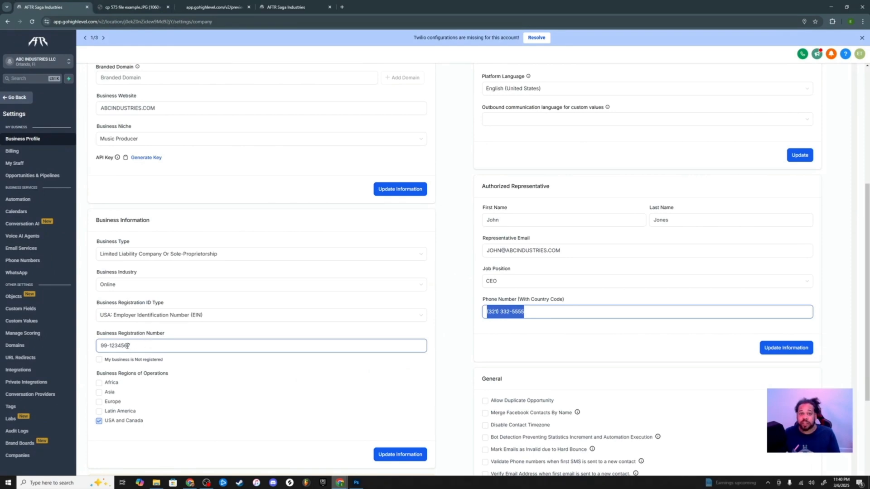
{"action": "scroll", "coordinate": [354, 365], "scroll_direction": "down", "scroll_amount": 5}
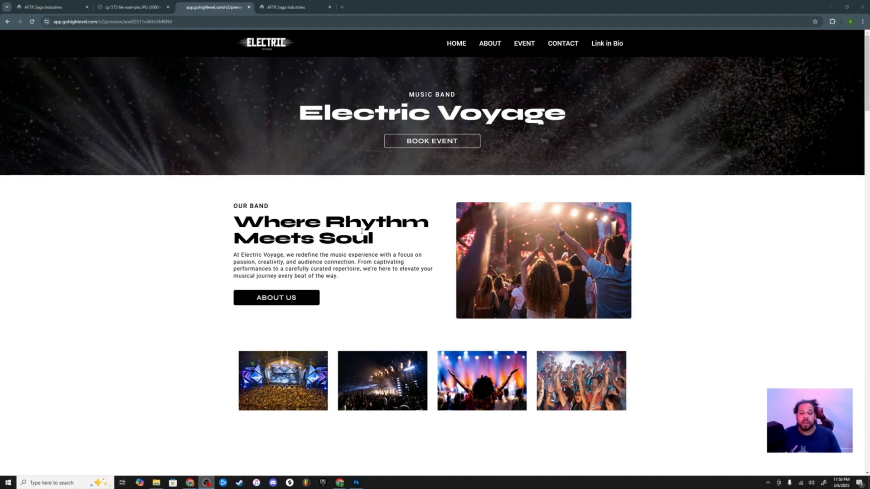
Browse the Electric Voyage home and About pages, then switch to the WEB OPT IN form builder
{"action": "scroll", "coordinate": [388, 218], "scroll_direction": "down", "scroll_amount": 2}
{"action": "scroll", "coordinate": [388, 218], "scroll_direction": "down", "scroll_amount": 10}
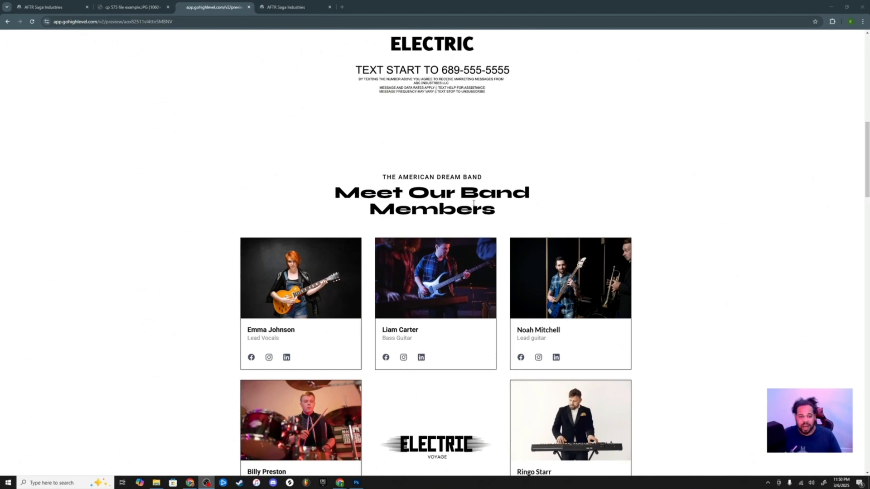
{"action": "scroll", "coordinate": [449, 202], "scroll_direction": "up", "scroll_amount": 12}
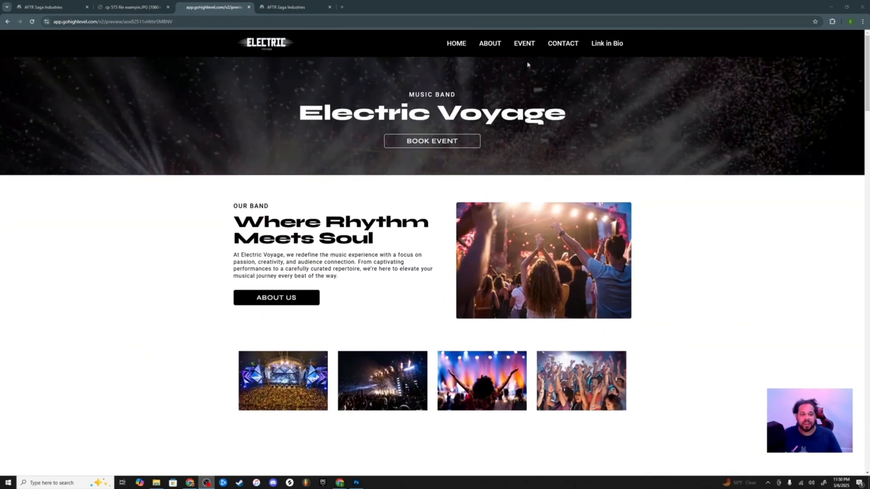
{"action": "left_click", "coordinate": [489, 45]}
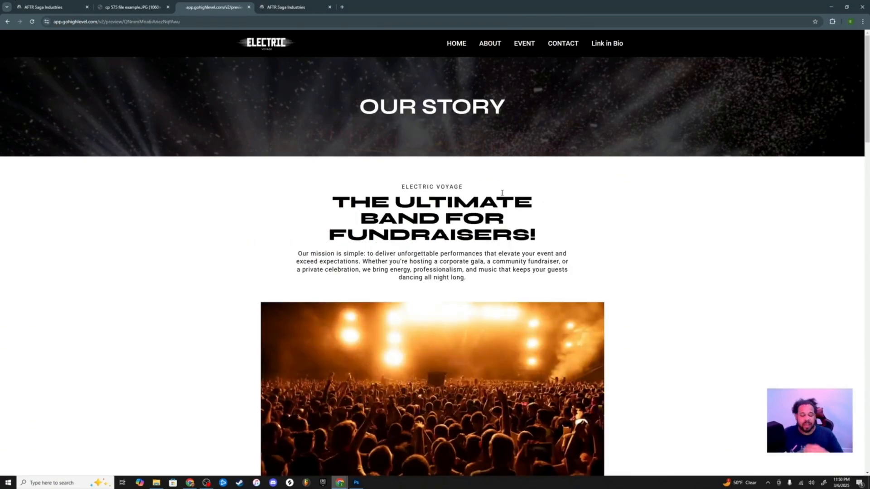
{"action": "scroll", "coordinate": [502, 192], "scroll_direction": "down", "scroll_amount": 10}
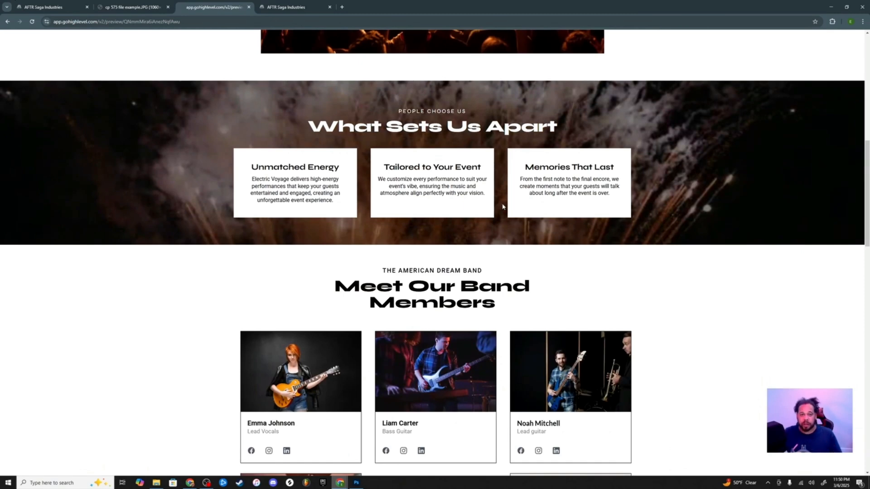
{"action": "key", "text": "alt+Left"}
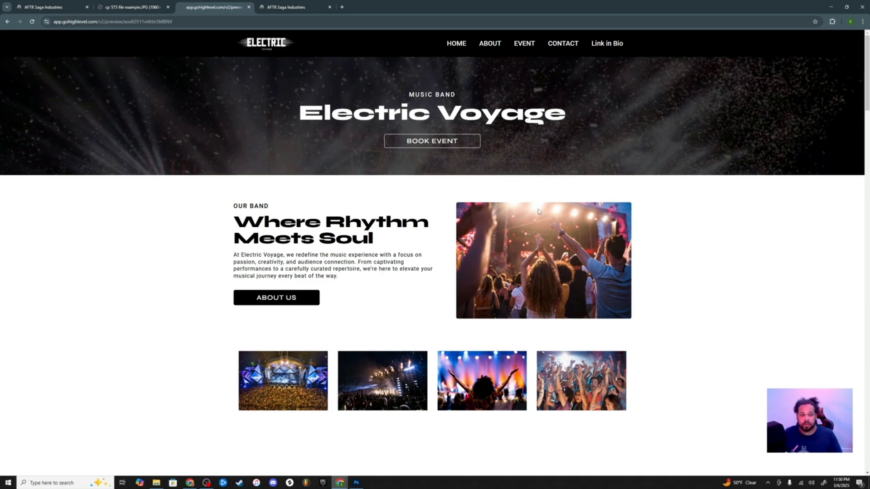
{"action": "scroll", "coordinate": [537, 211], "scroll_direction": "down", "scroll_amount": 6}
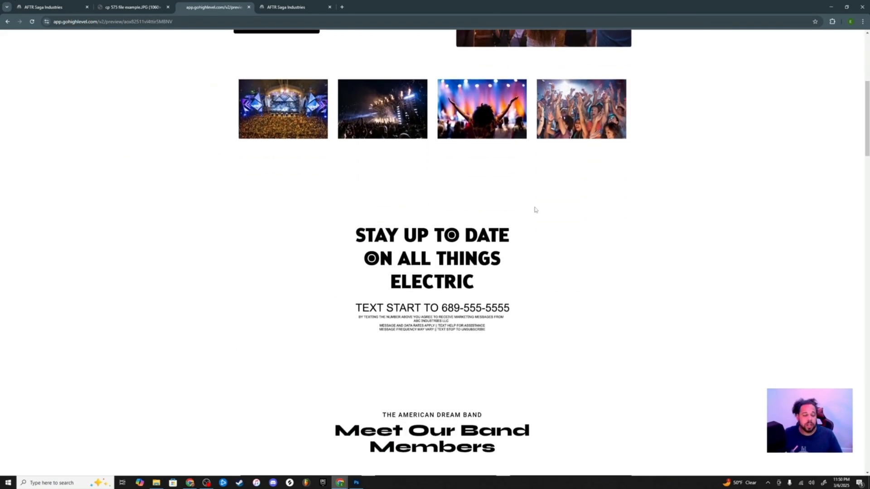
{"action": "scroll", "coordinate": [535, 210], "scroll_direction": "down", "scroll_amount": 2}
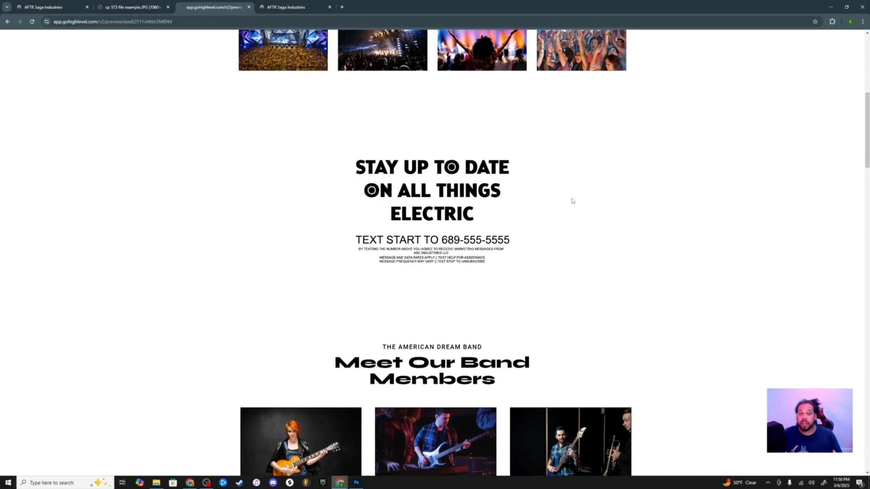
{"action": "scroll", "coordinate": [572, 201], "scroll_direction": "up", "scroll_amount": 8}
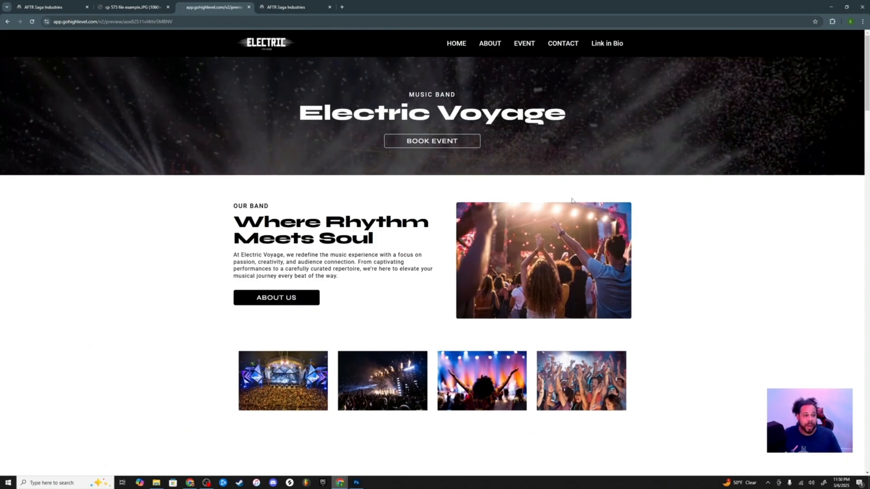
{"action": "scroll", "coordinate": [572, 200], "scroll_direction": "down", "scroll_amount": 7}
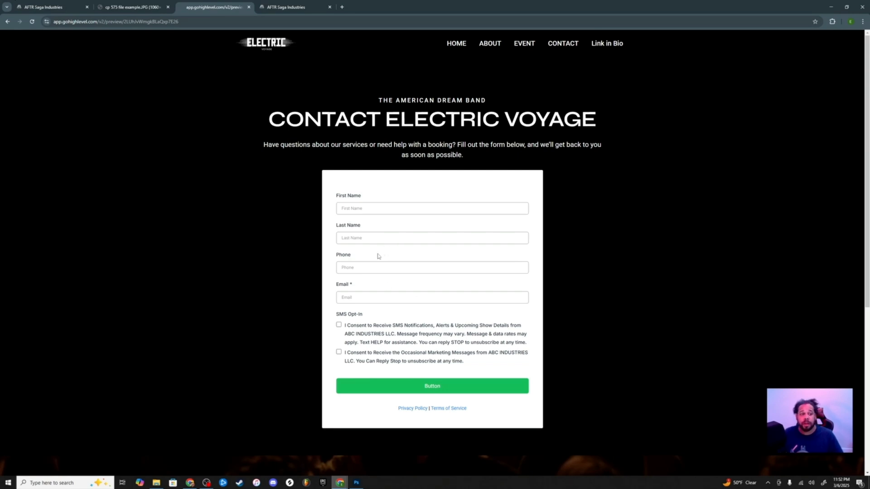
{"action": "left_click", "coordinate": [300, 13]}
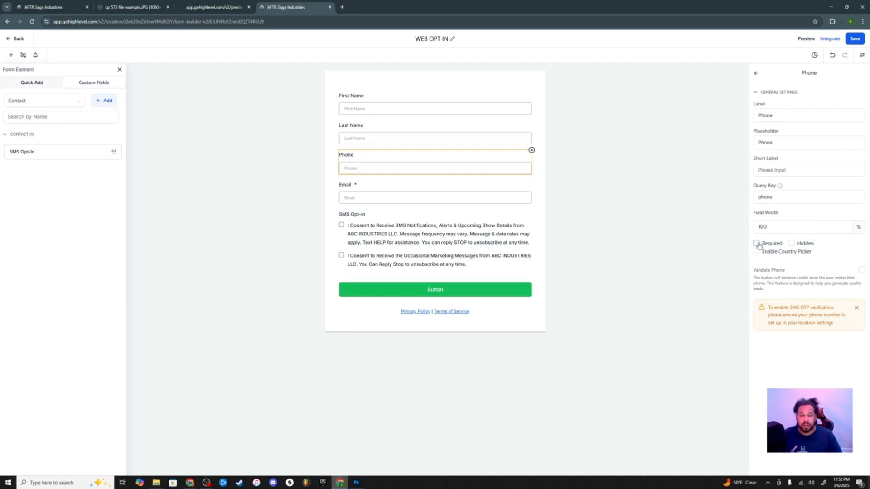
Switch back to the Contact Electric Voyage preview to review its SMS consent checkboxes
{"action": "left_click", "coordinate": [217, 7]}
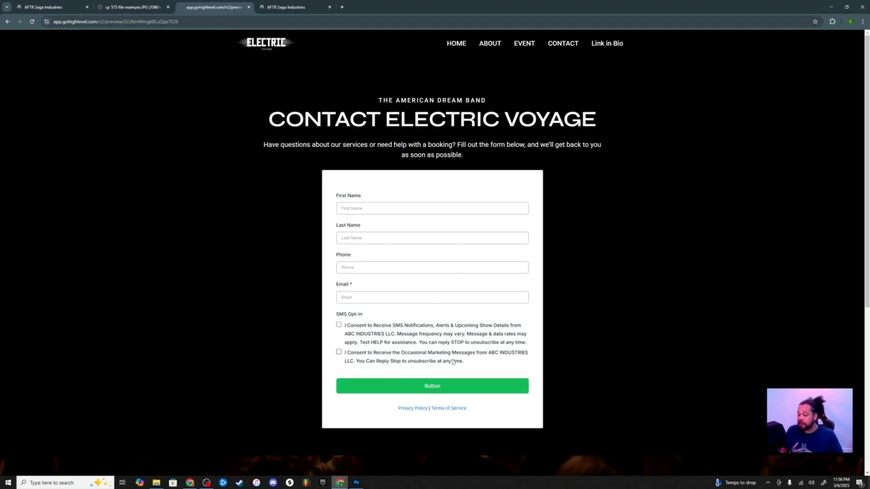
{"action": "left_click", "coordinate": [279, 7]}
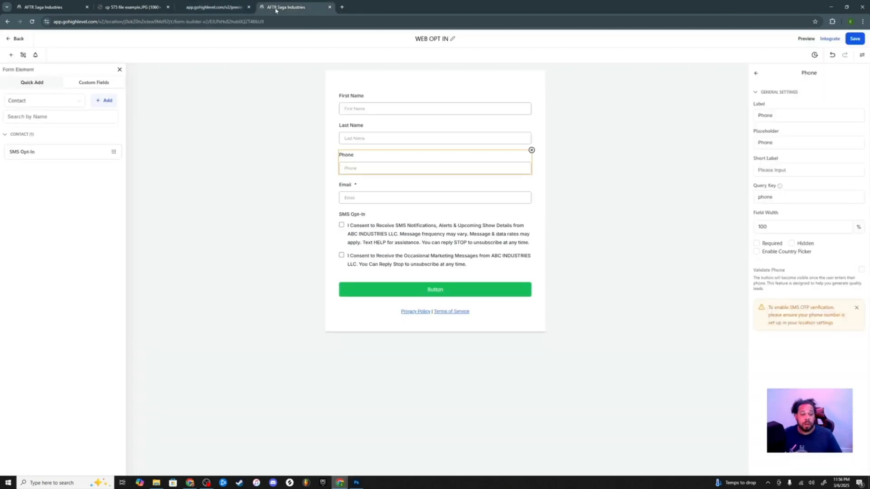
{"action": "left_click", "coordinate": [416, 233]}
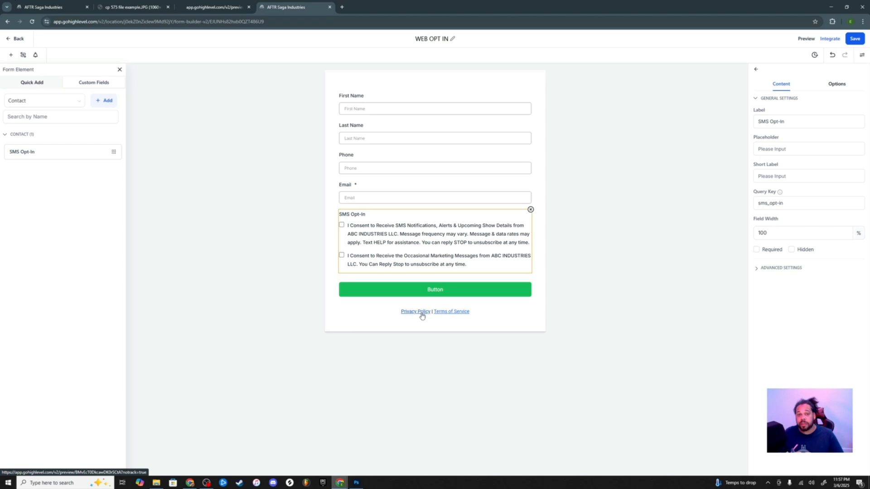
{"action": "key", "text": "ctrl+shift+Tab"}
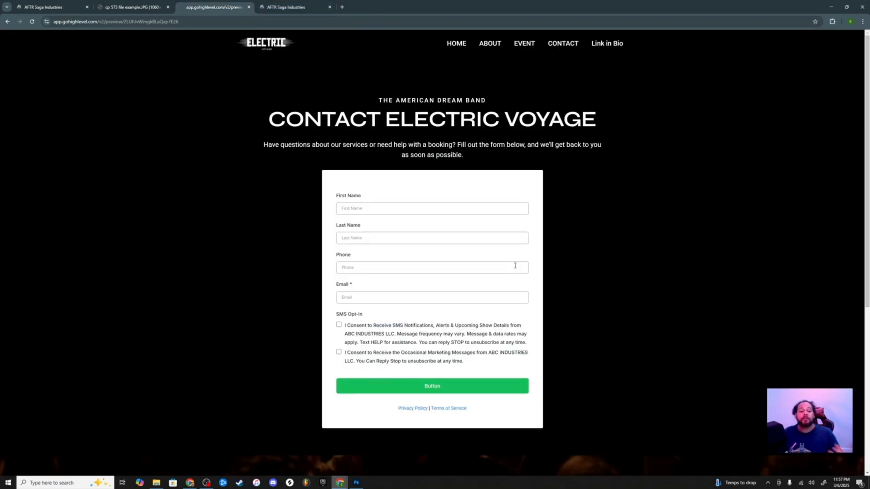
Open the form's Privacy Policy and Terms of Service links from the contact preview
{"action": "left_click", "coordinate": [418, 410]}
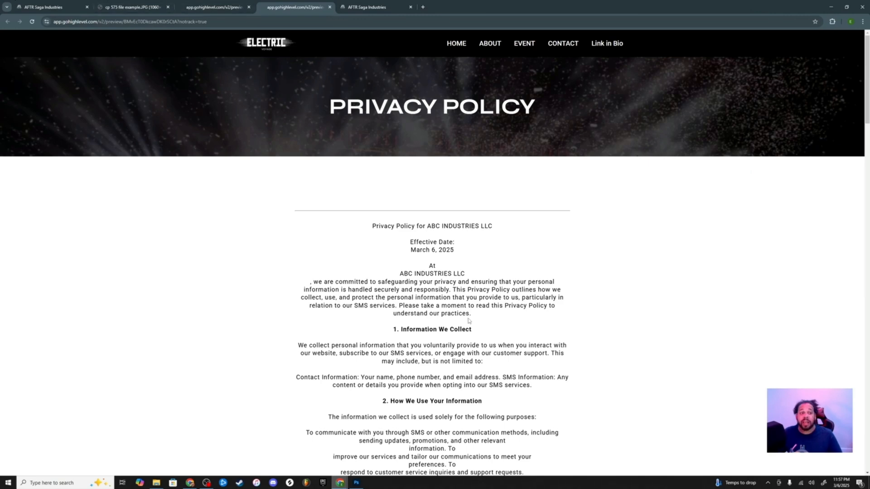
{"action": "left_click", "coordinate": [253, 12]}
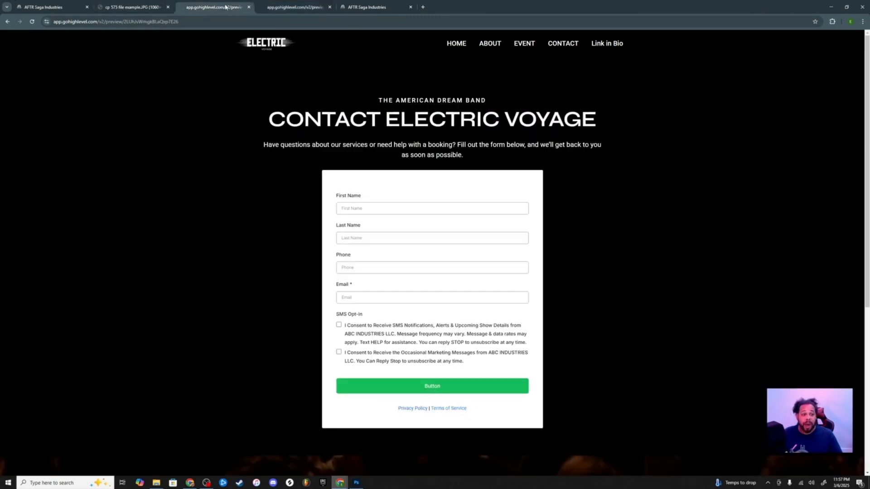
{"action": "left_click", "coordinate": [449, 409]}
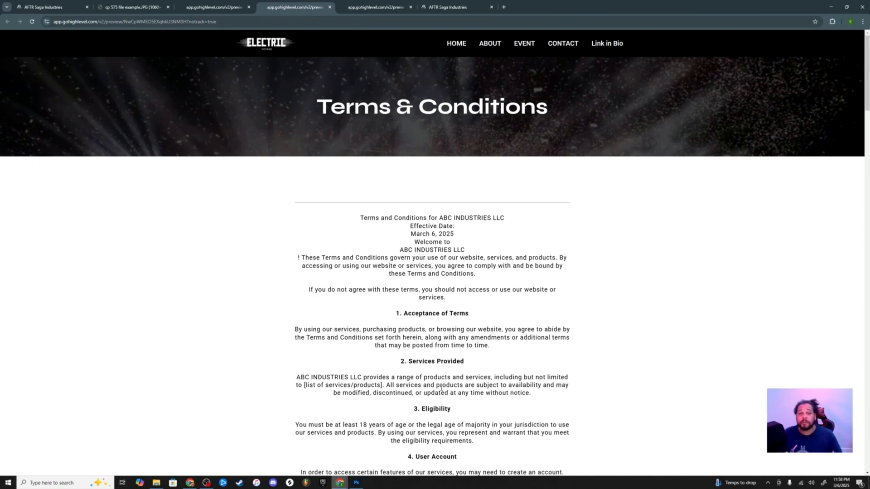
Select 'Privacy Policy' in the form's Privacy Policy | Terms of Service text and open its link options
{"action": "left_click", "coordinate": [447, 7]}
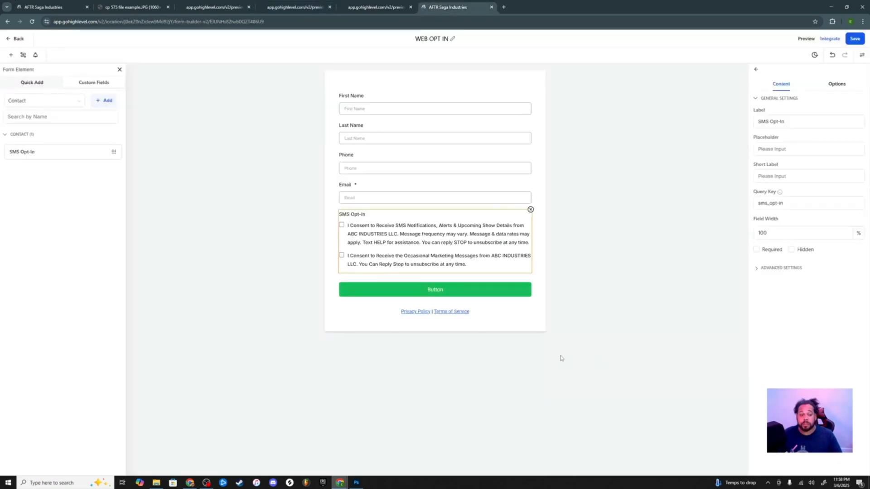
{"action": "left_click", "coordinate": [429, 326]}
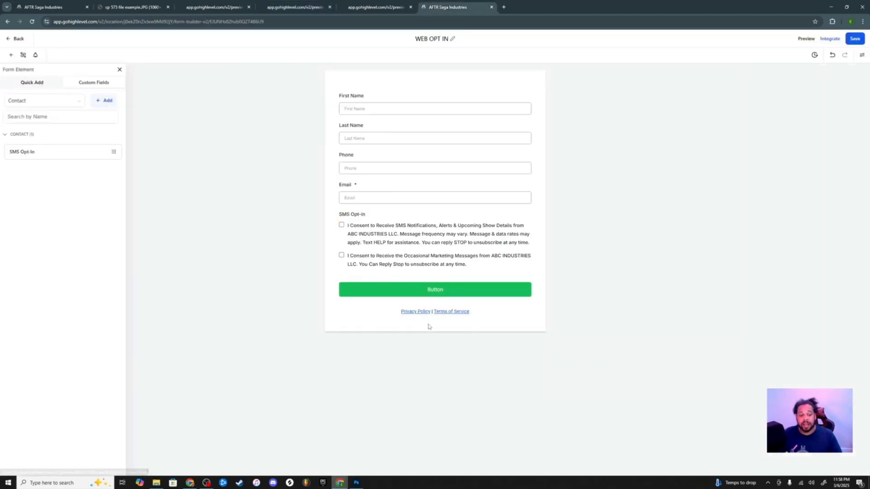
{"action": "left_click", "coordinate": [465, 313]}
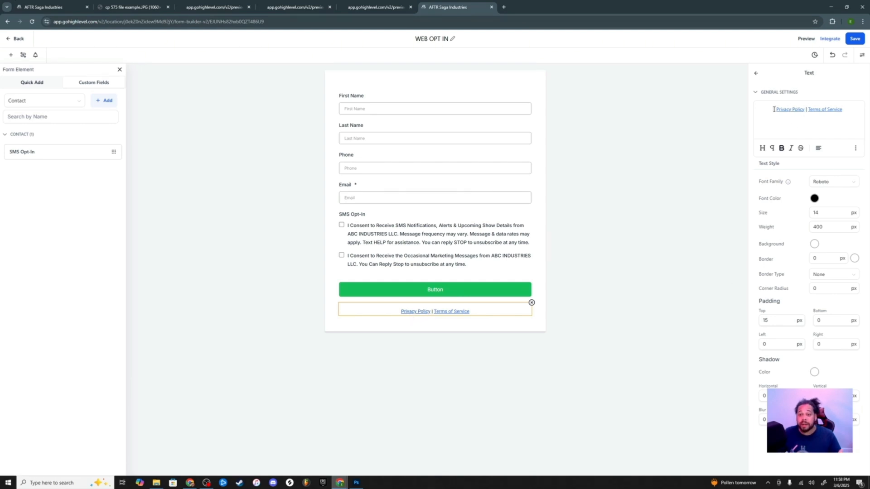
{"action": "left_click_drag", "start_coordinate": [774, 109], "coordinate": [804, 110]}
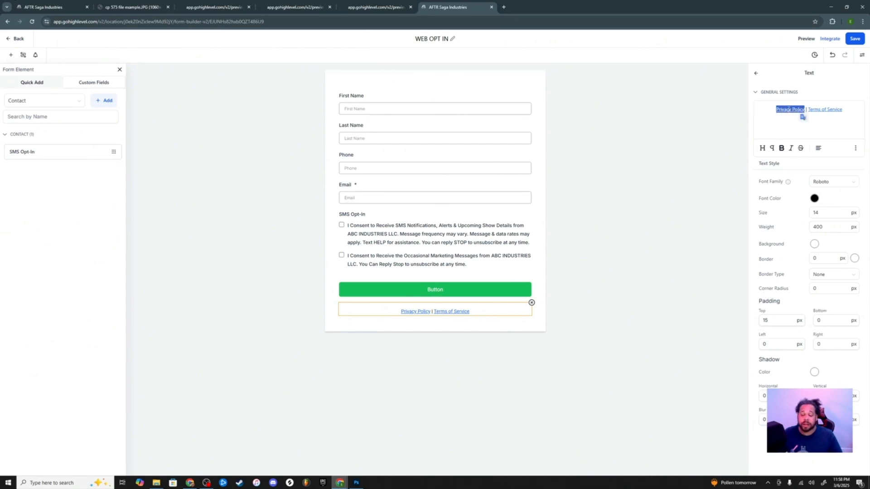
{"action": "left_click", "coordinate": [856, 149]}
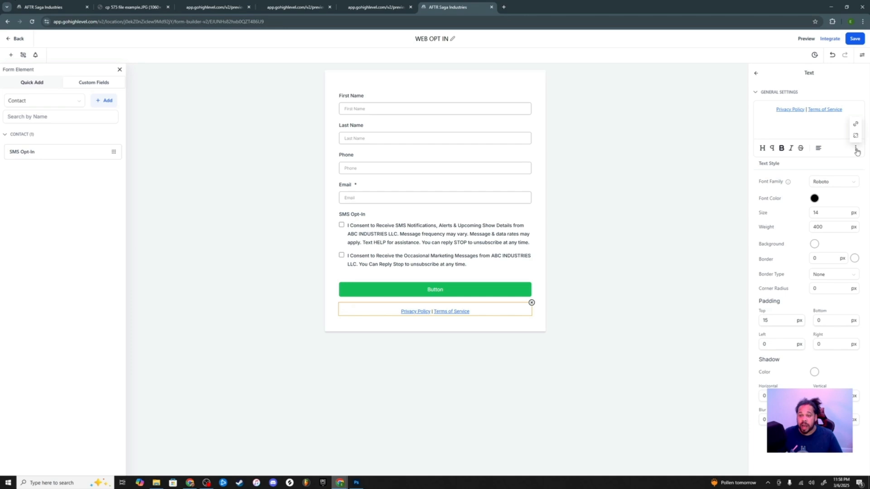
Enter the privacy policy preview URL as the link, then return to the contact preview
{"action": "left_click", "coordinate": [855, 127]}
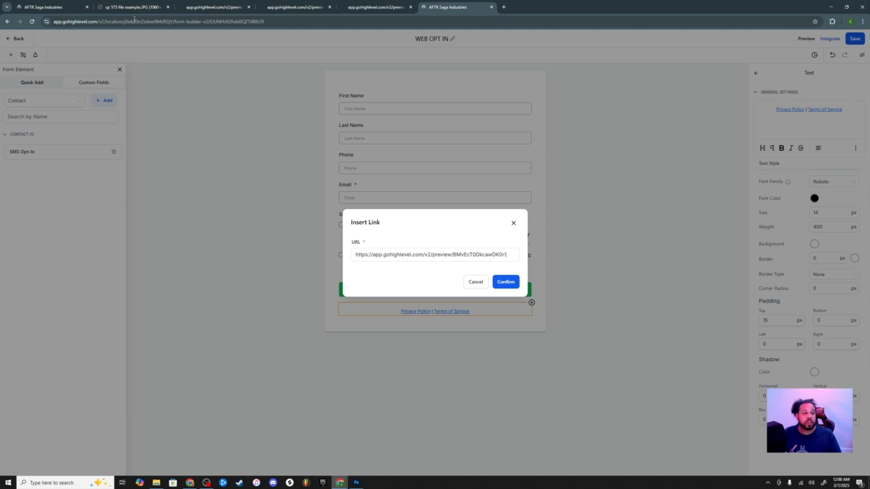
{"action": "left_click", "coordinate": [209, 7]}
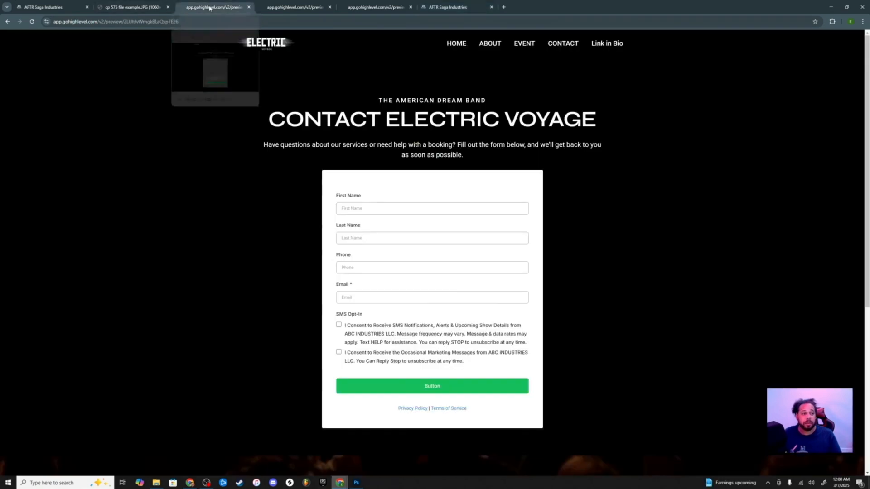
Open the Privacy Policy link in the contact page footer's Legal section
{"action": "scroll", "coordinate": [433, 272], "scroll_direction": "down", "scroll_amount": 5}
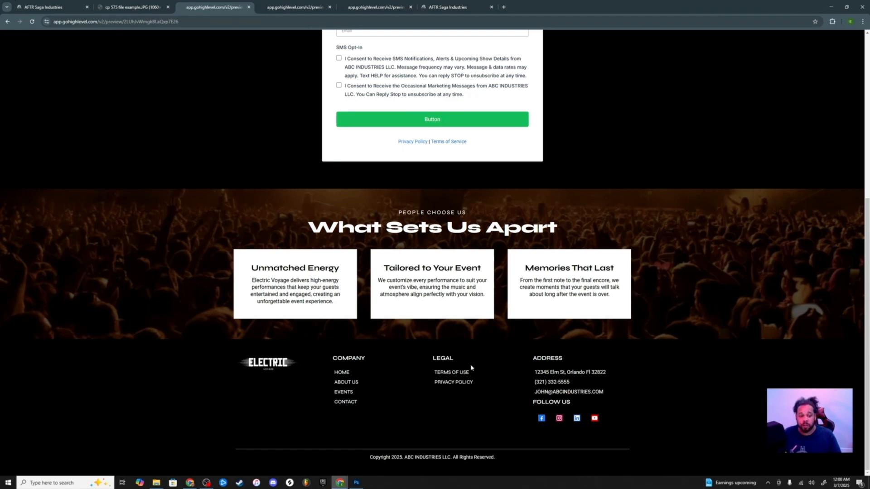
{"action": "left_click", "coordinate": [463, 374]}
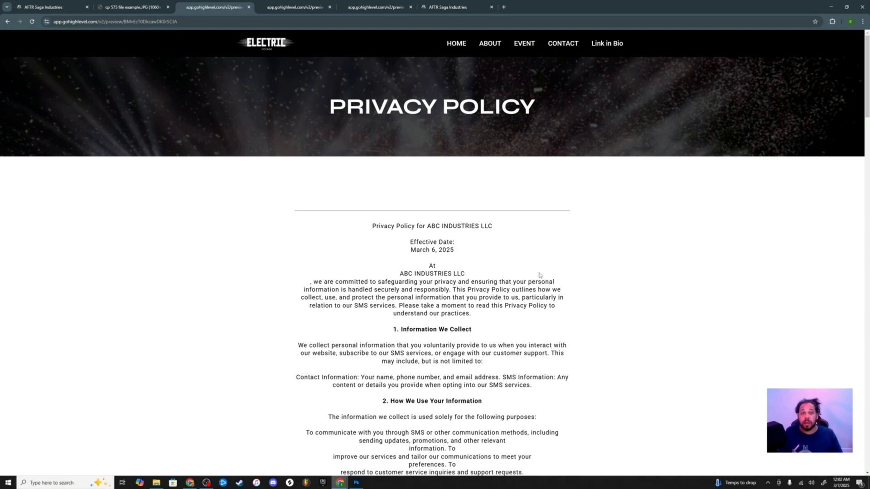
{"action": "scroll", "coordinate": [528, 270], "scroll_direction": "down", "scroll_amount": 4}
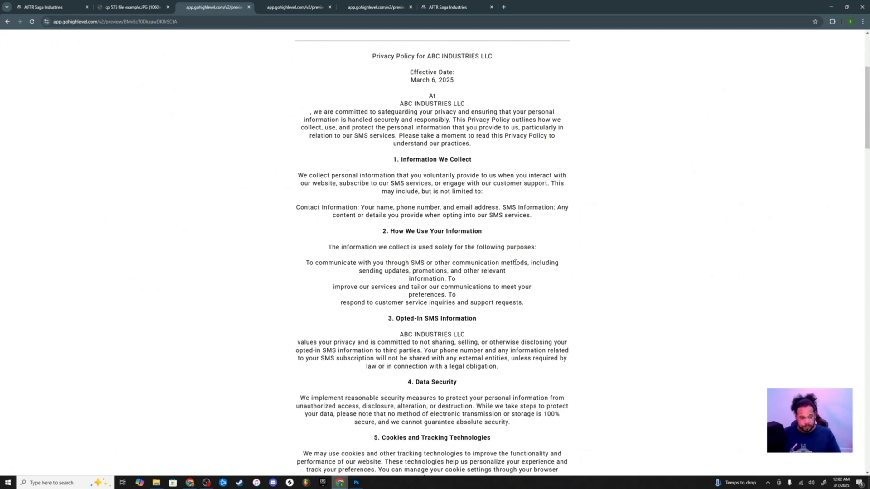
{"action": "scroll", "coordinate": [515, 263], "scroll_direction": "down", "scroll_amount": 2}
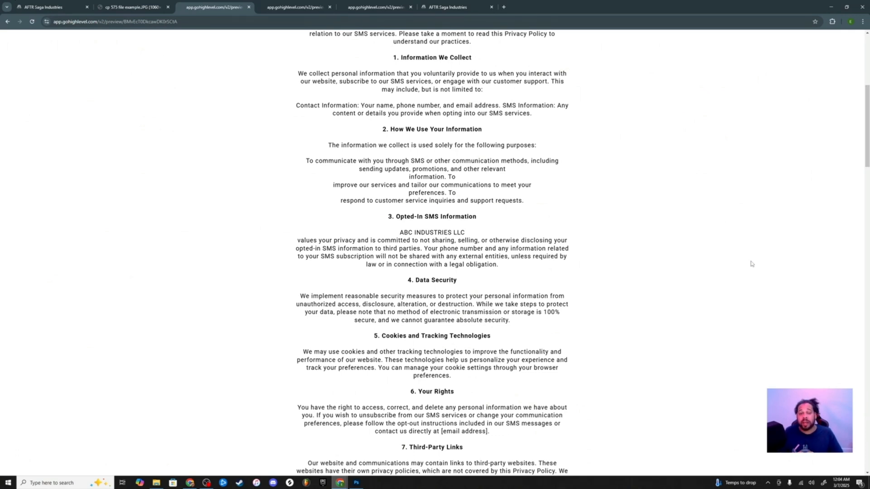
Scroll back to the top of the page
{"action": "scroll", "coordinate": [512, 320], "scroll_direction": "up", "scroll_amount": 5}
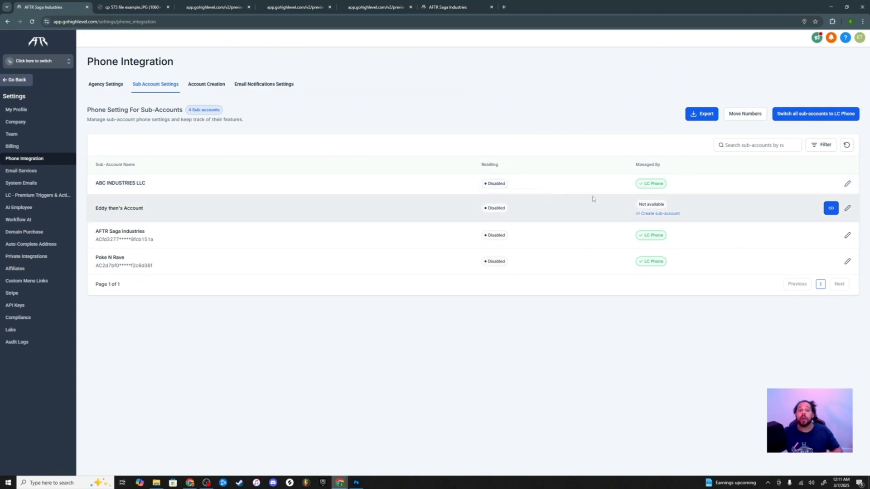
Switch into the ABC INDUSTRIES LLC sub-account and open its Settings
{"action": "left_click", "coordinate": [56, 67]}
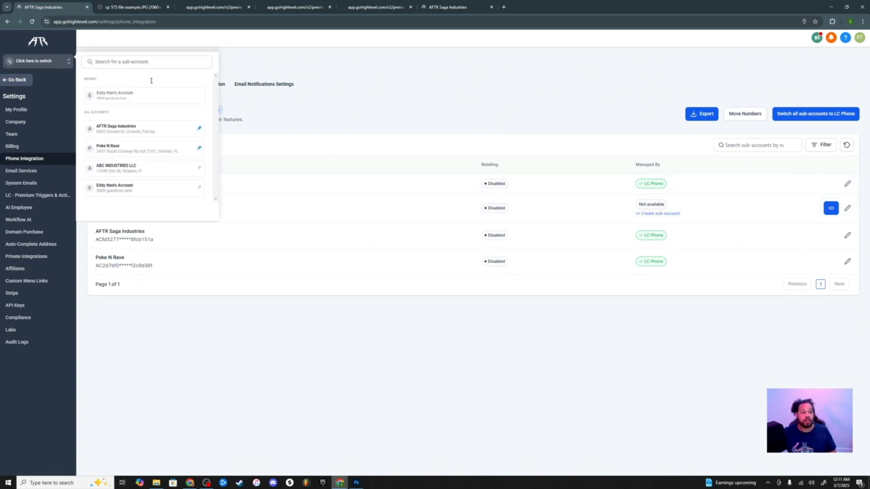
{"action": "left_click", "coordinate": [127, 172]}
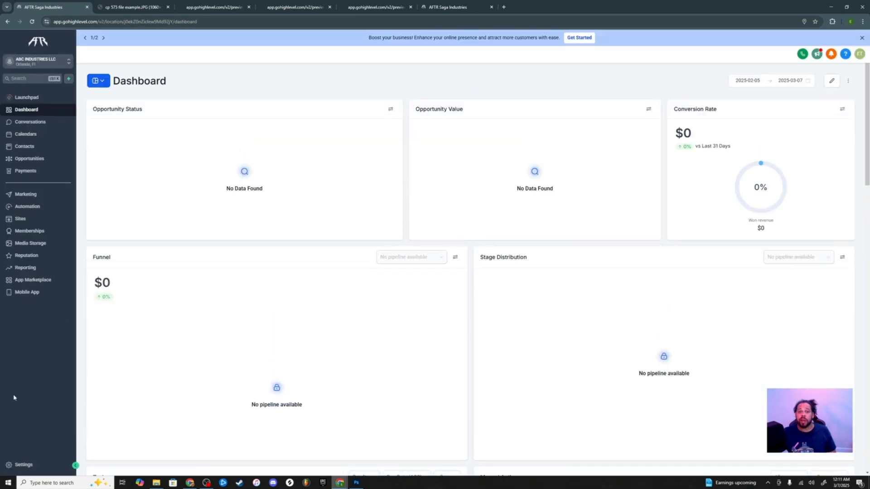
{"action": "left_click", "coordinate": [21, 465]}
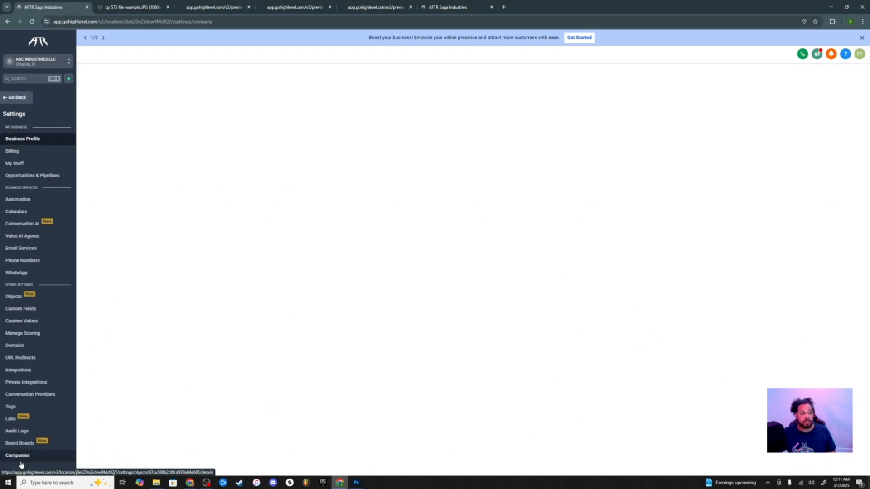
Go to Phone Numbers settings and open the Trust Center's A2P Wizard
{"action": "left_click", "coordinate": [32, 266]}
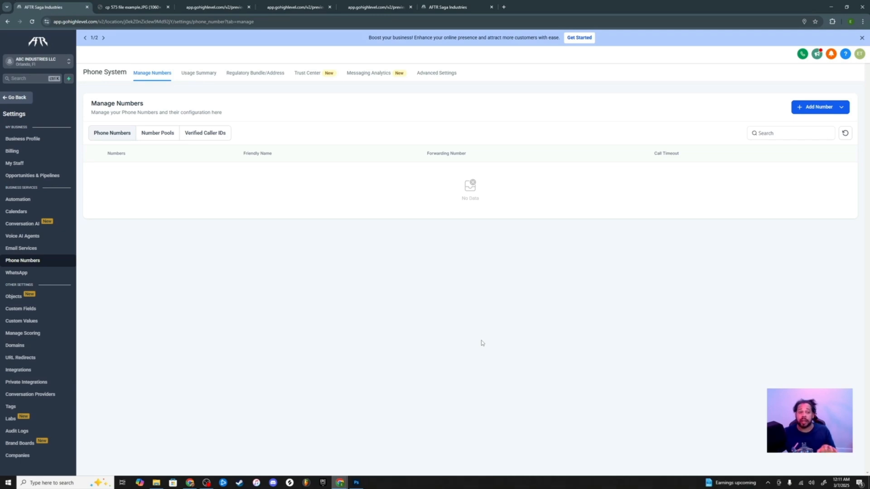
{"action": "left_click", "coordinate": [316, 75]}
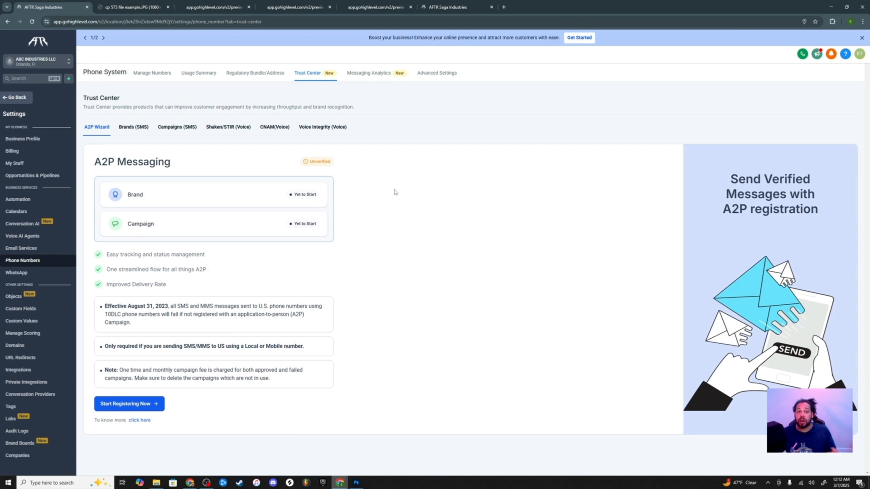
Start A2P registration, keep 'Yes' for US/Canada location, and advance to Business Details
{"action": "left_click", "coordinate": [151, 404]}
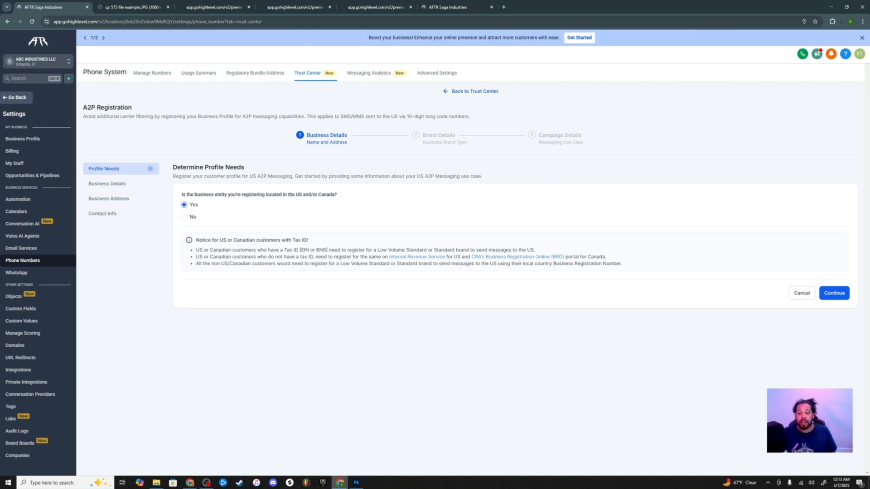
{"action": "left_click", "coordinate": [833, 295]}
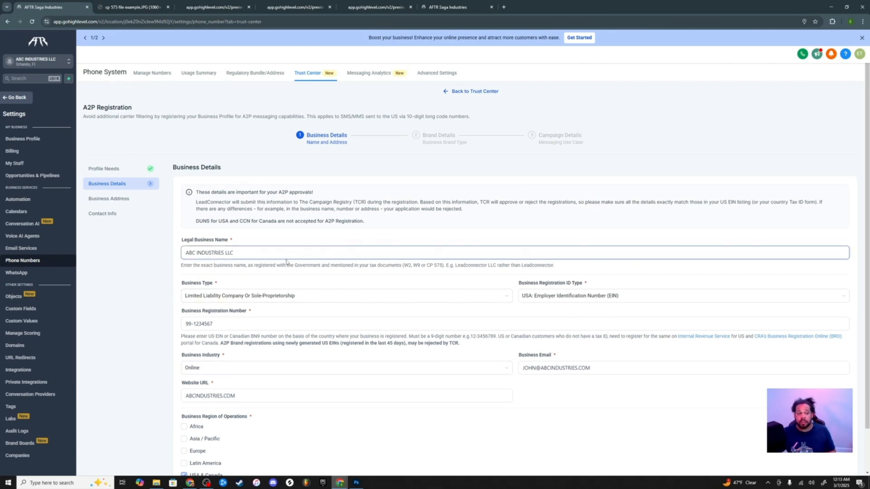
Review the prefilled business details, then bring up the IRS CP 575 EIN notice
{"action": "scroll", "coordinate": [317, 258], "scroll_direction": "down", "scroll_amount": 1}
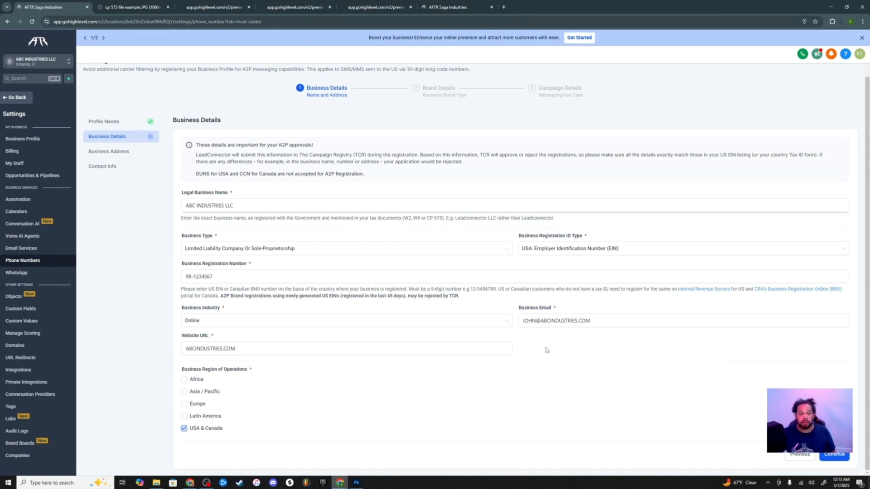
{"action": "key", "text": "ctrl+Tab"}
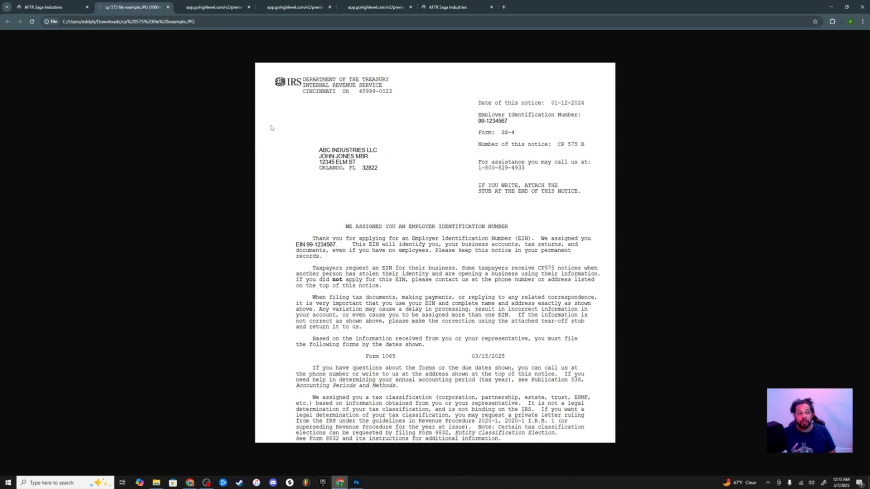
Append the member name line from the CP 575 notice to the Legal Business Name
{"action": "left_click", "coordinate": [45, 7]}
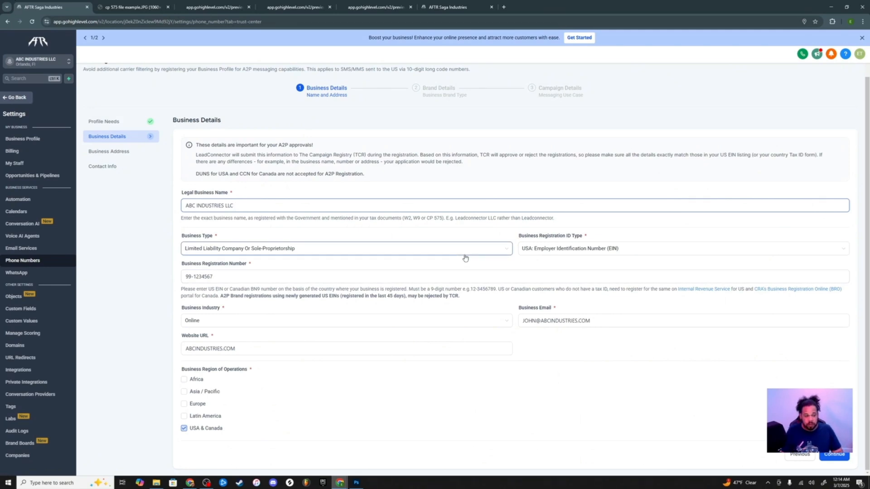
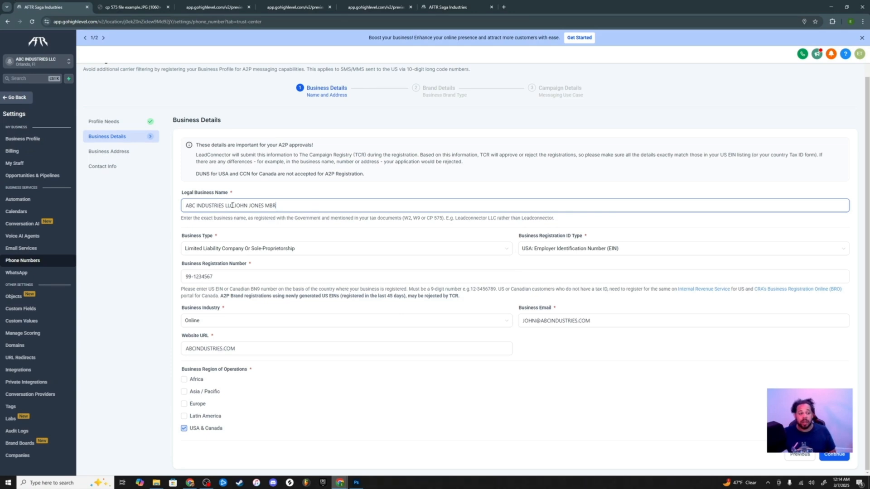
{"action": "left_click_drag", "start_coordinate": [232, 206], "coordinate": [151, 208]}
{"action": "left_click", "coordinate": [132, 7]}
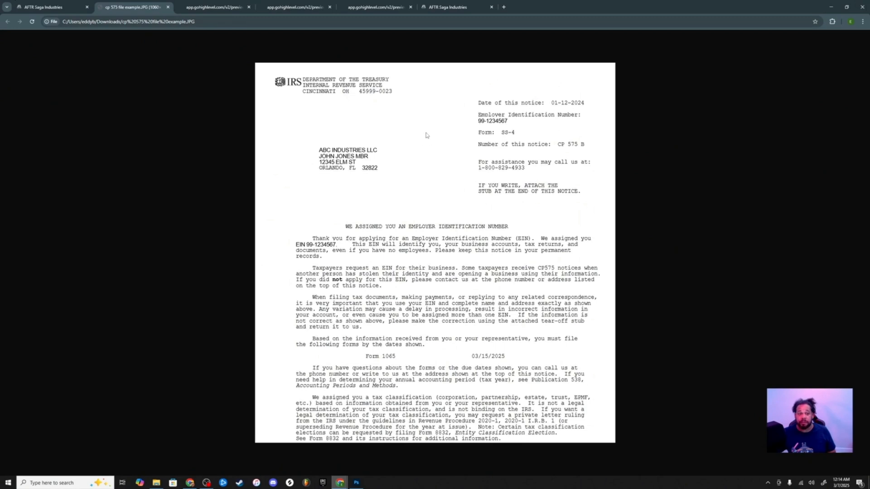
Check the Business Address step against the address printed on the CP 575 notice
{"action": "key", "text": "ctrl+shift+Tab"}
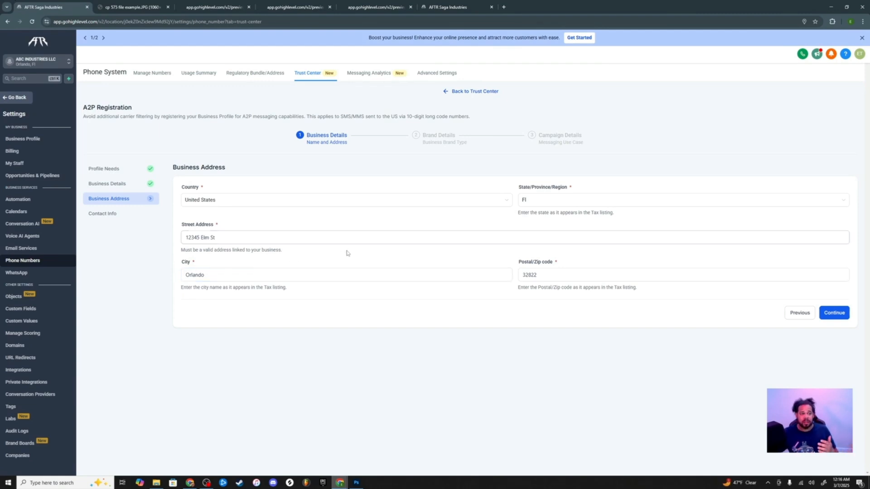
{"action": "left_click", "coordinate": [133, 7]}
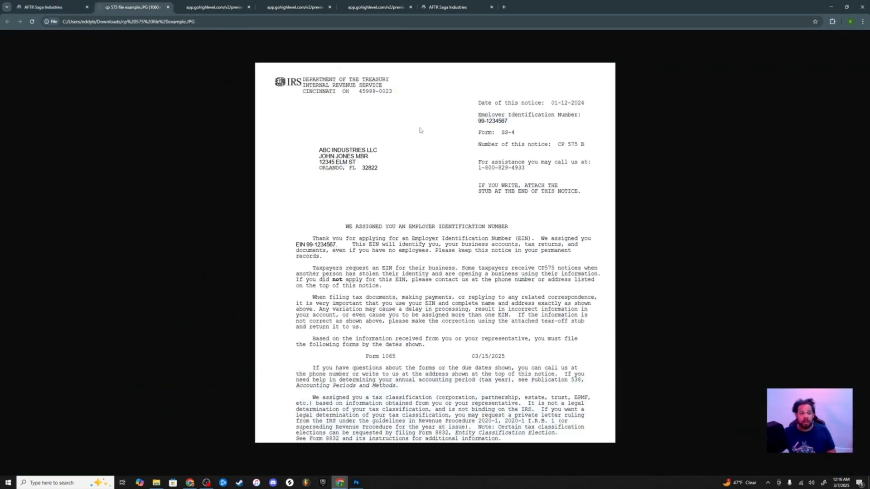
{"action": "left_click", "coordinate": [50, 6]}
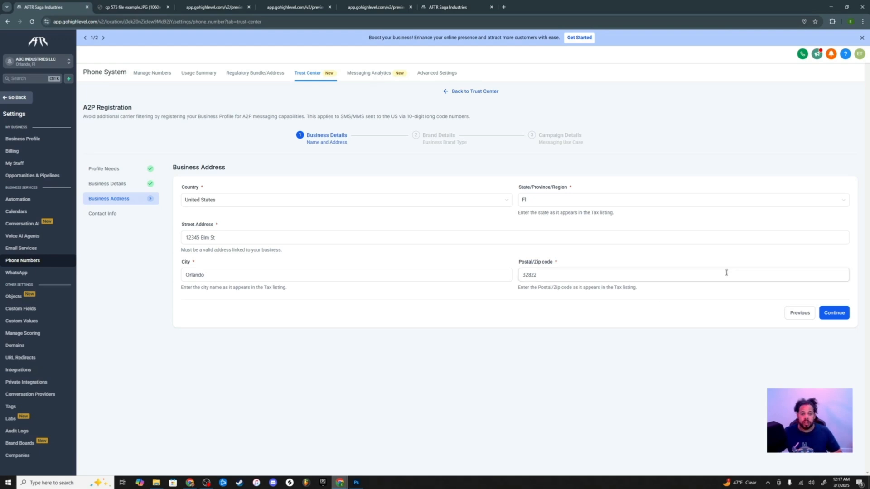
On Contact Info, replace the representative's uppercase e-mail address with its lowercase form
{"action": "left_click", "coordinate": [833, 316]}
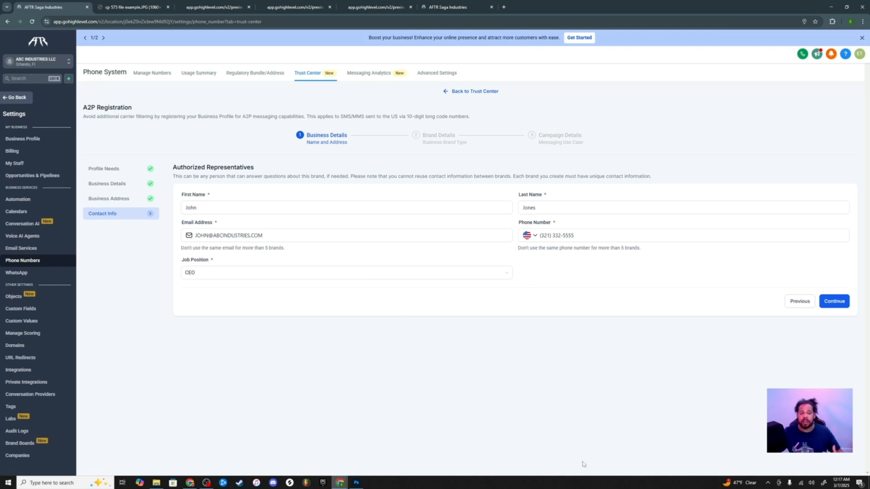
{"action": "left_click", "coordinate": [298, 235]}
{"action": "triple_click", "coordinate": [299, 236]}
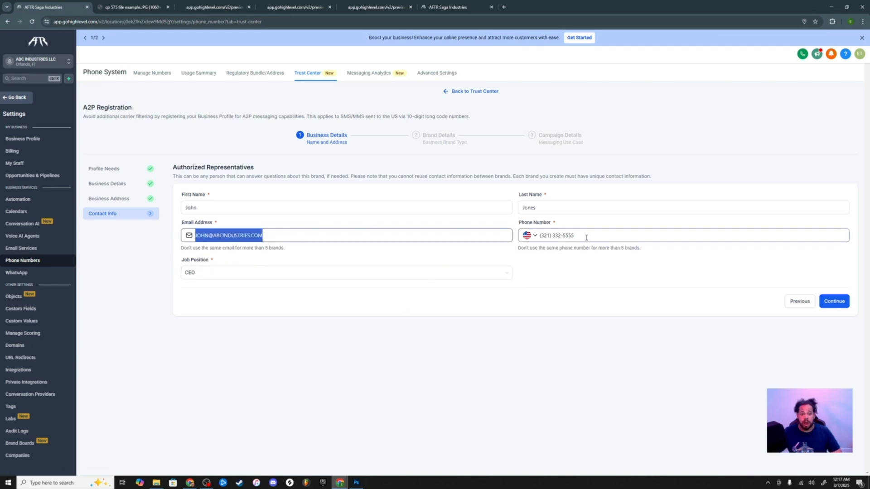
{"action": "triple_click", "coordinate": [587, 237]}
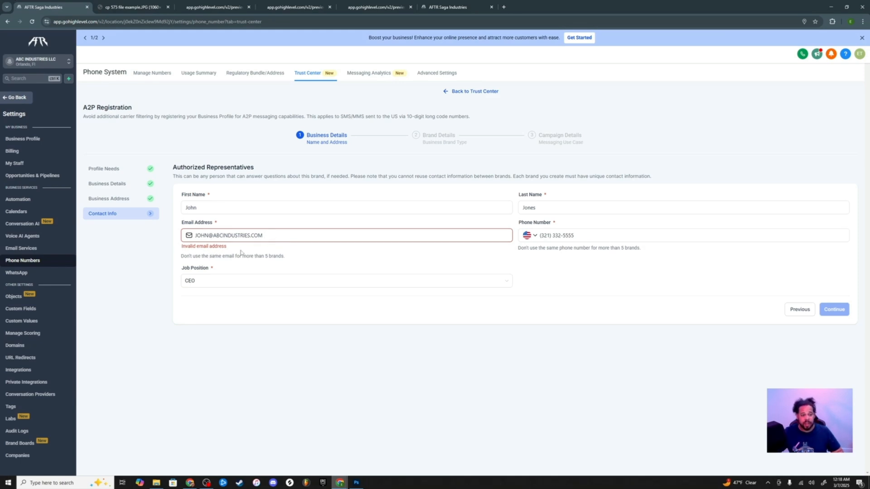
{"action": "triple_click", "coordinate": [266, 238]}
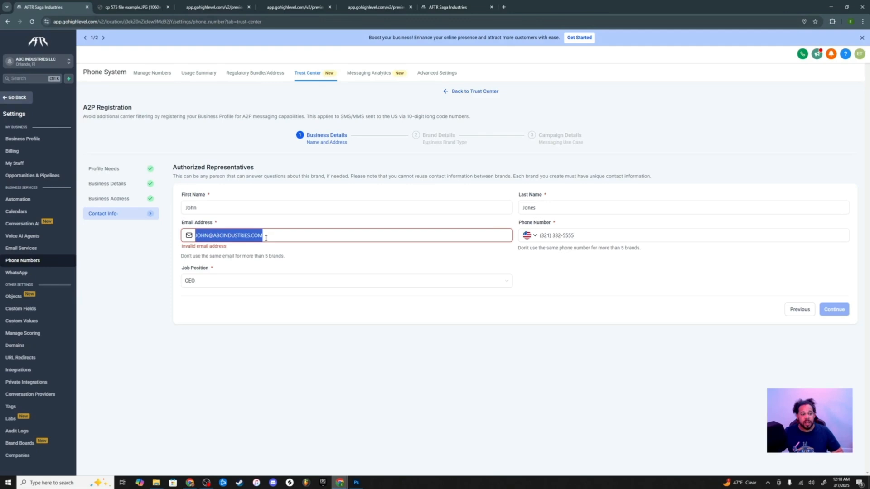
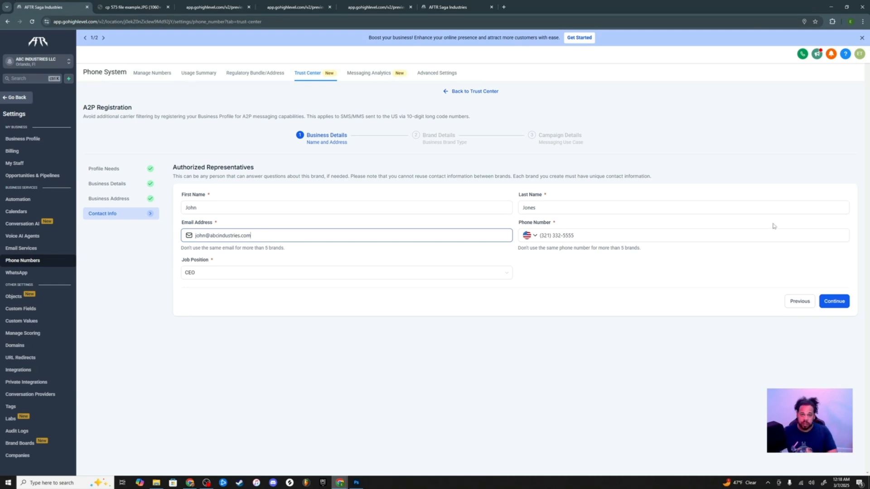
Continue from Contact Info to Brand Type, where Low Volume Standard is recommended
{"action": "left_click", "coordinate": [834, 301]}
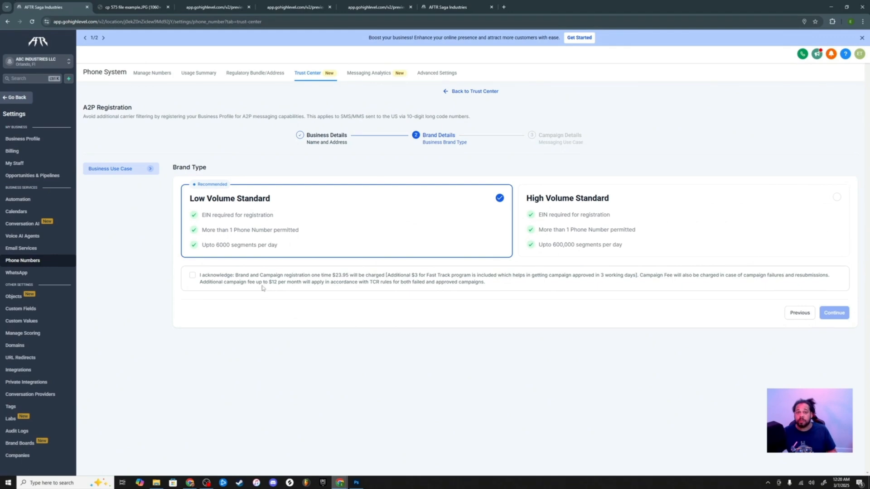
Keep Low Volume Standard, acknowledge the $23.95 registration fees, and continue to Campaign Details
{"action": "left_click", "coordinate": [593, 226]}
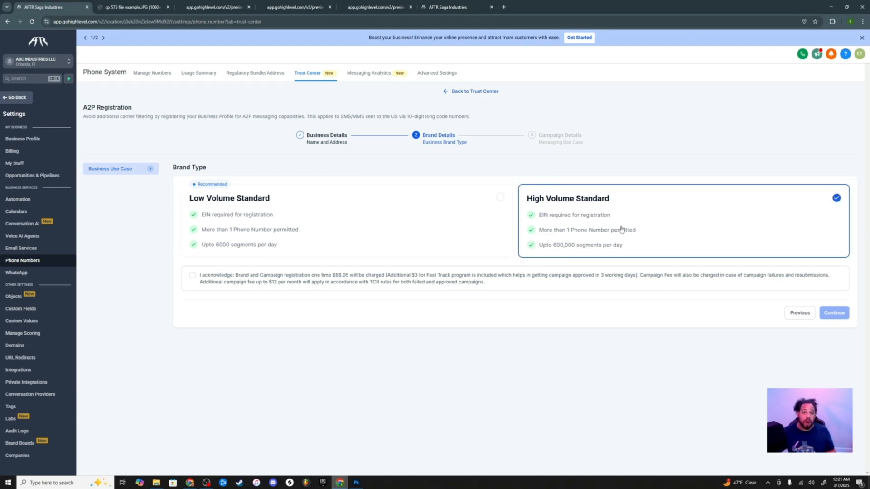
{"action": "left_click", "coordinate": [419, 240]}
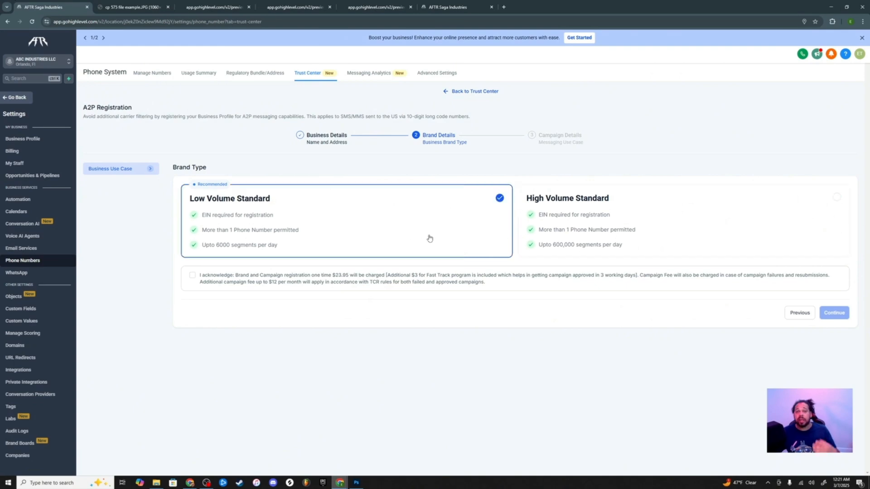
{"action": "left_click", "coordinate": [193, 276]}
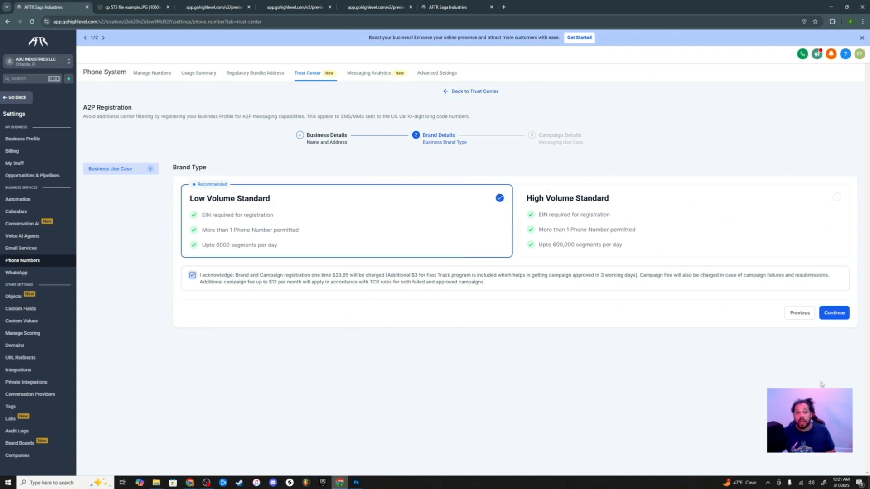
{"action": "left_click", "coordinate": [828, 317]}
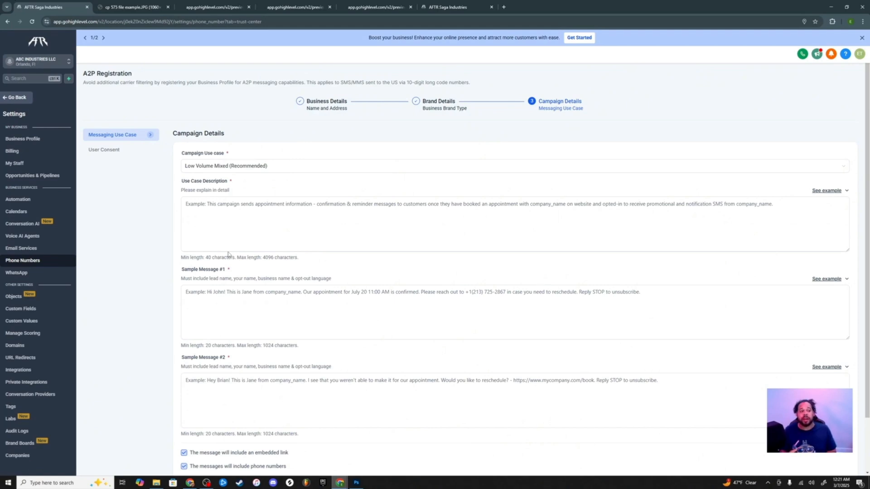
Expand the Campaign Use case dropdown and scroll through the available use cases
{"action": "left_click", "coordinate": [294, 170]}
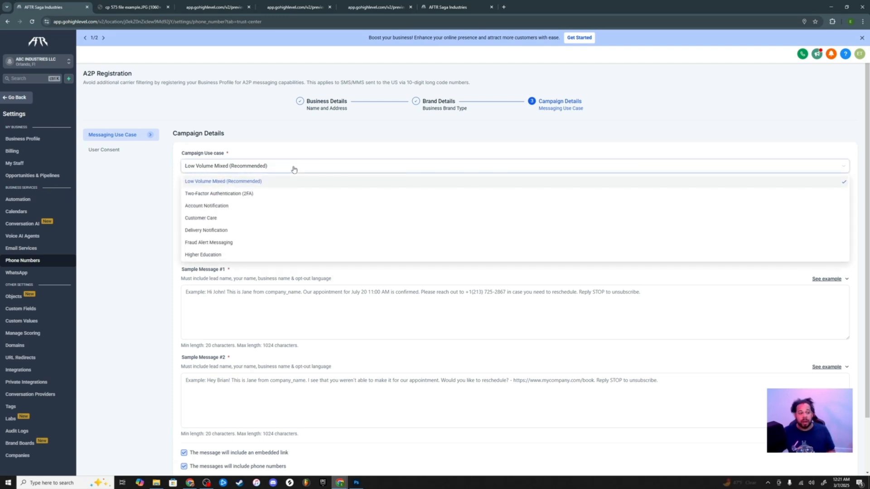
{"action": "scroll", "coordinate": [287, 227], "scroll_direction": "down", "scroll_amount": 3}
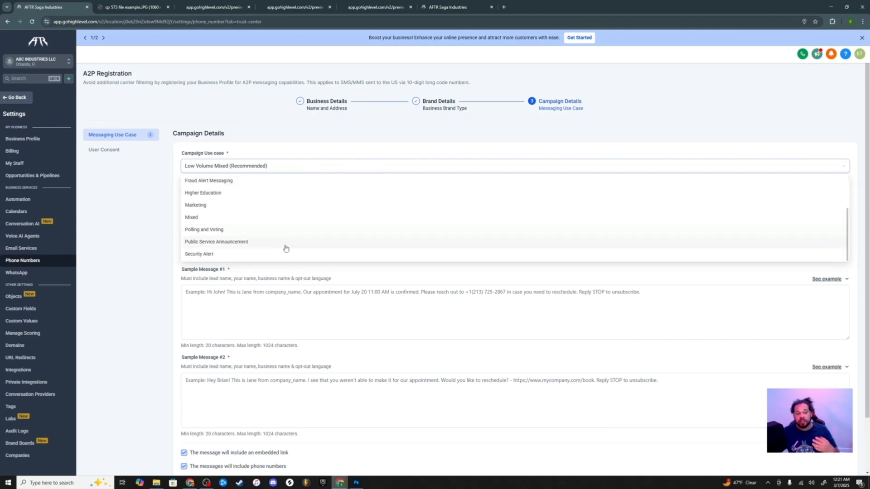
{"action": "scroll", "coordinate": [272, 230], "scroll_direction": "up", "scroll_amount": 3}
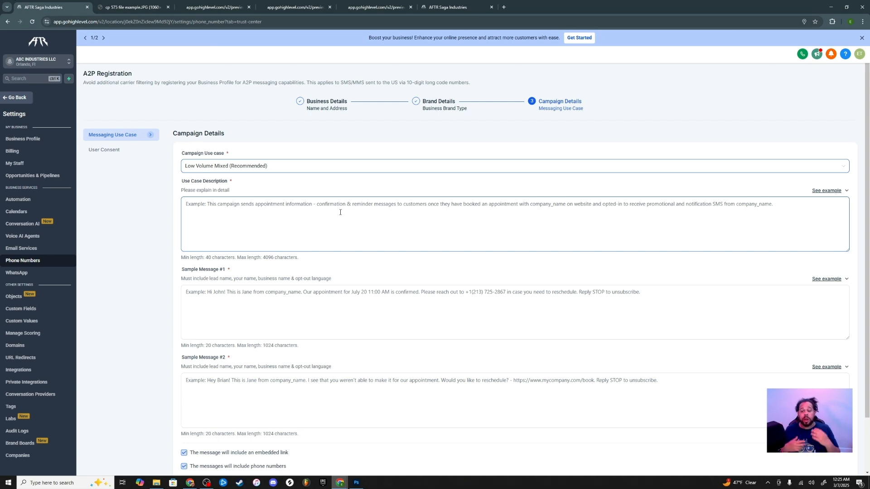
Paste the first example appointment description into Use Case Description
{"action": "left_click", "coordinate": [835, 191]}
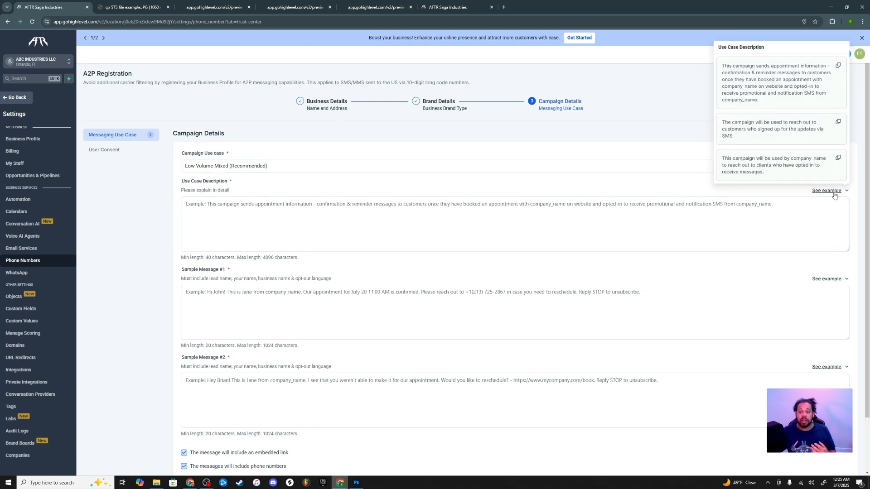
{"action": "left_click", "coordinate": [838, 67]}
{"action": "left_click", "coordinate": [497, 239]}
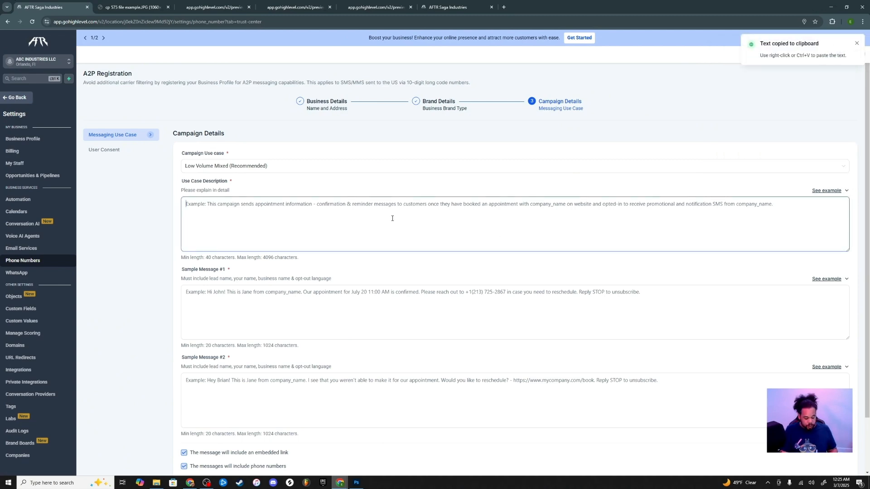
{"action": "key", "text": "ctrl+v"}
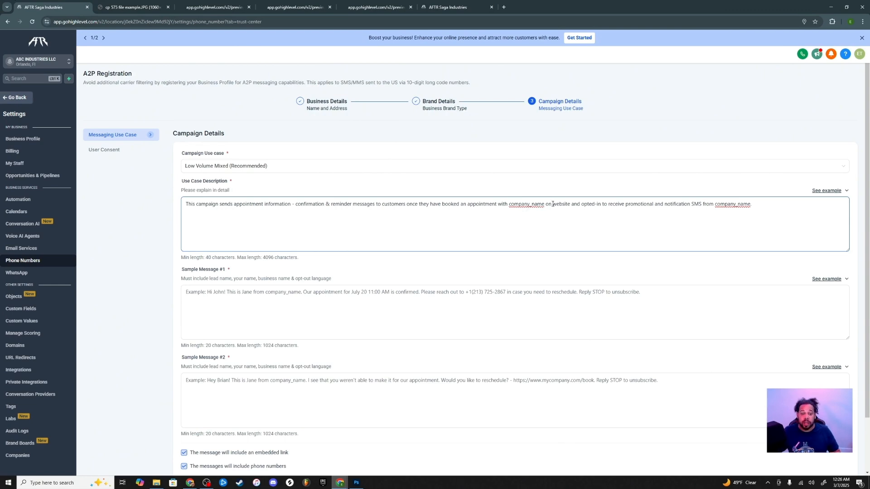
Replace the first company_name placeholder with 'ABC INDUSTRIES LLC'
{"action": "left_click_drag", "start_coordinate": [545, 205], "coordinate": [507, 207]}
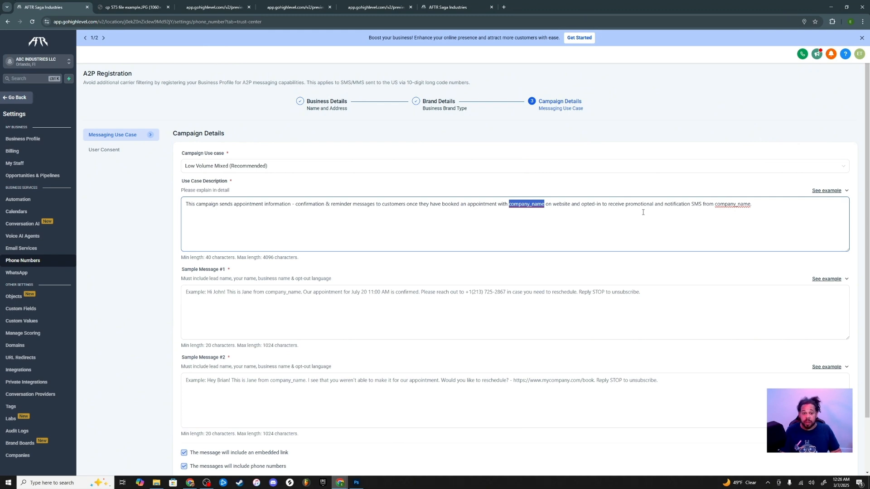
{"action": "key", "text": "BackSpace"}
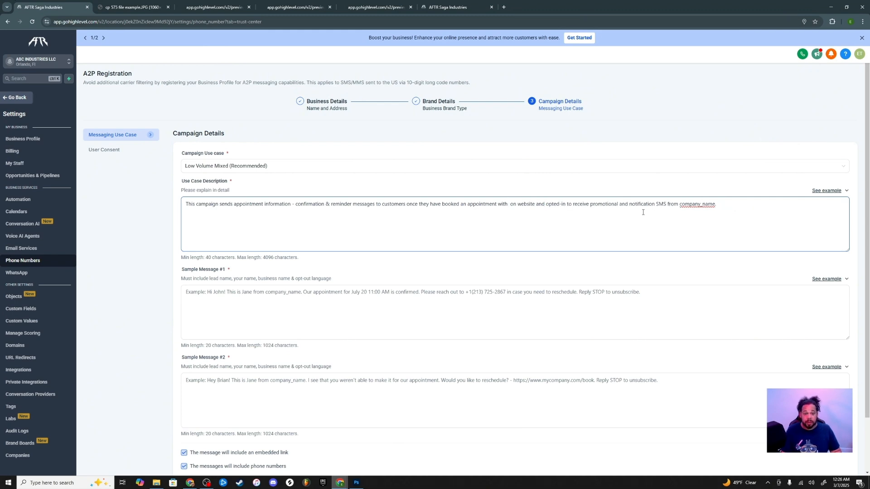
{"action": "type", "text": "ABC IN"}
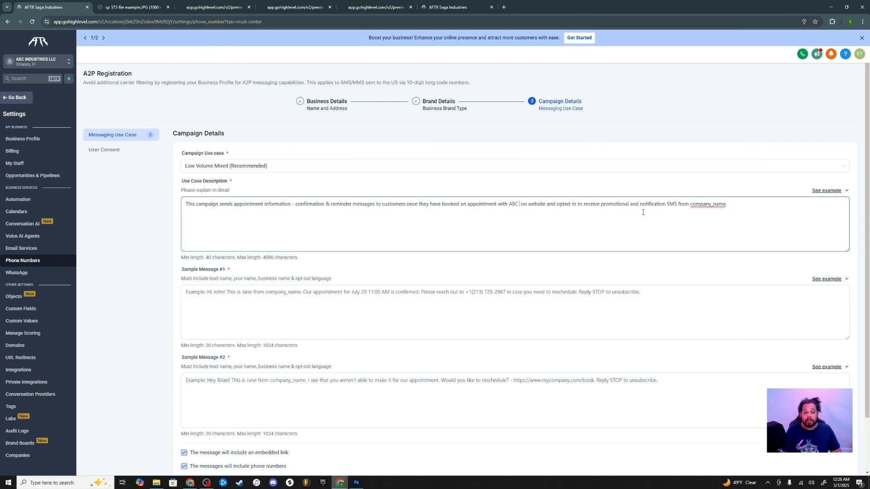
{"action": "type", "text": "DUSTRIES"}
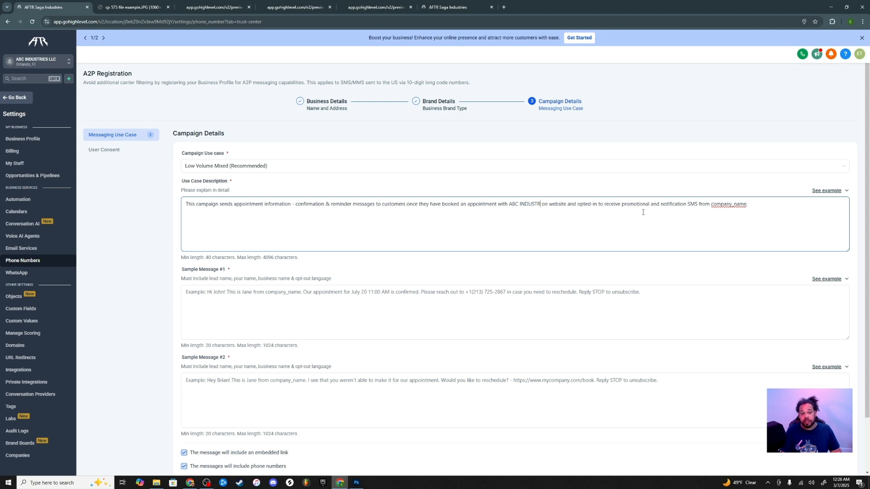
{"action": "type", "text": " LLC"}
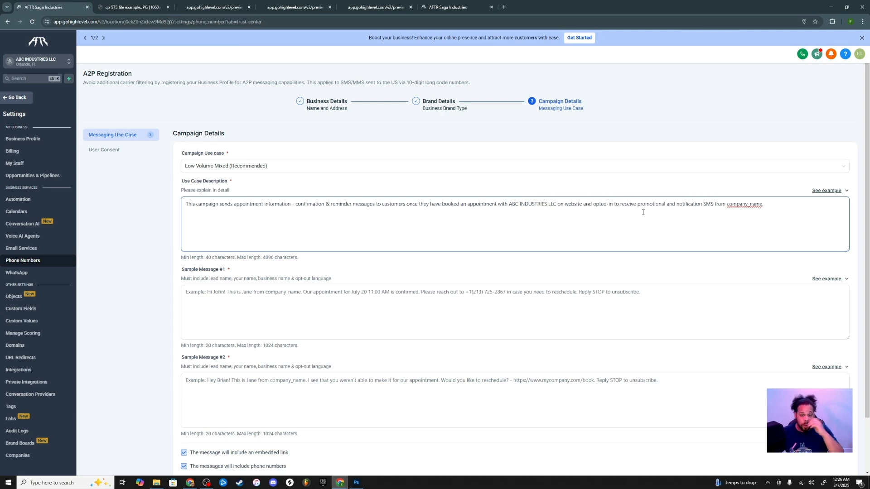
{"action": "key", "text": "ctrl+a"}
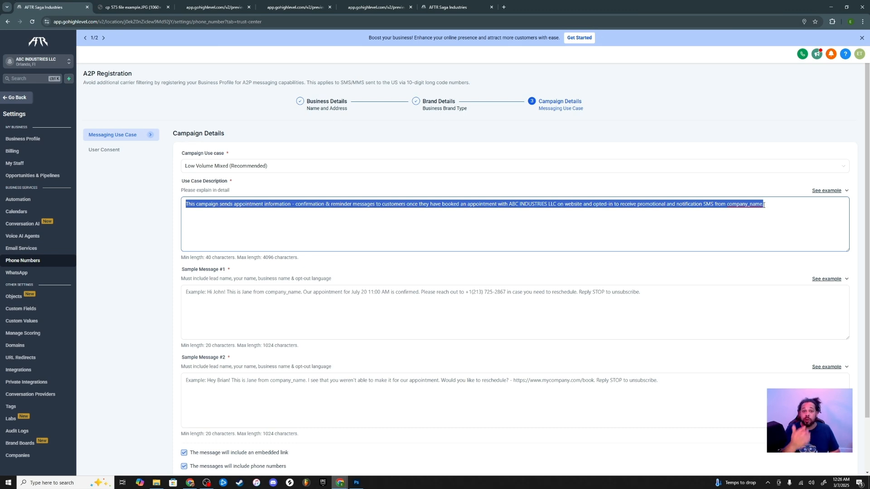
Replace the use case description with one naming ABC Industries LLC as Electric Voyage's management/record label
{"action": "key", "text": "BackSpace"}
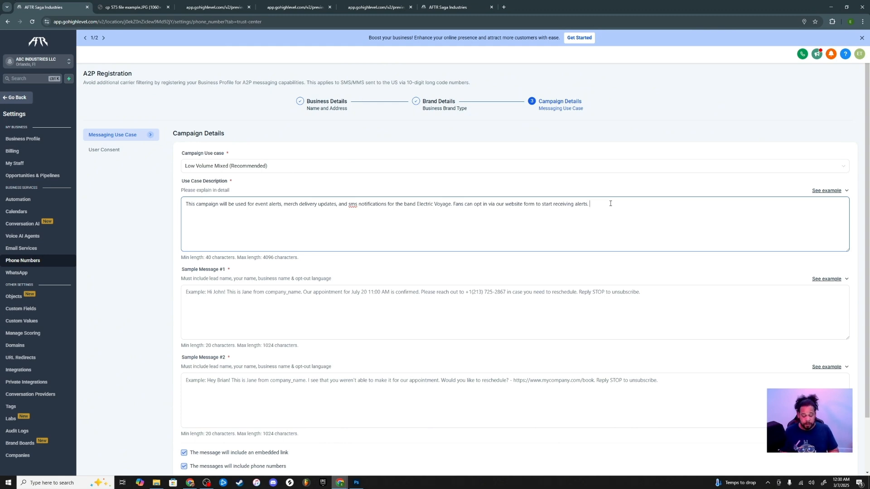
{"action": "type", "text": "ABC Industries LLC is the management/record label company for the band Electric Voyage. Also Electric Voyage is a DBA under ABC Industries LLC."}
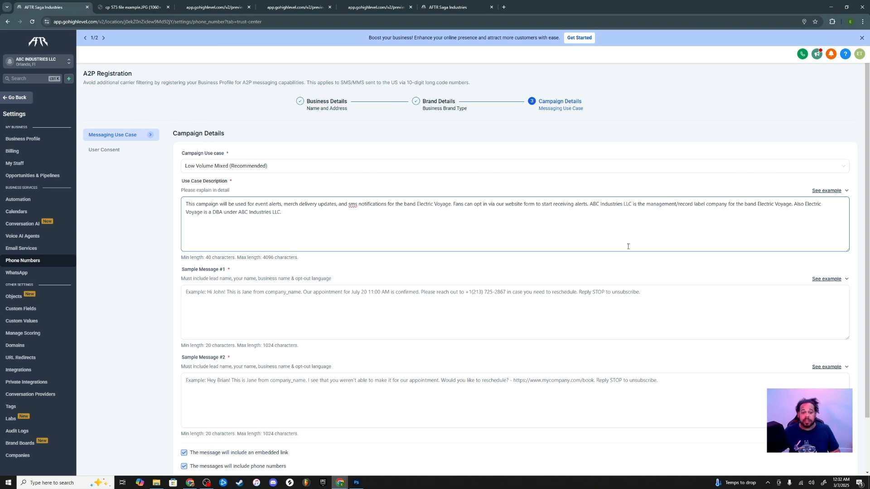
{"action": "scroll", "coordinate": [628, 246], "scroll_direction": "down", "scroll_amount": 2}
{"action": "left_click", "coordinate": [386, 234]}
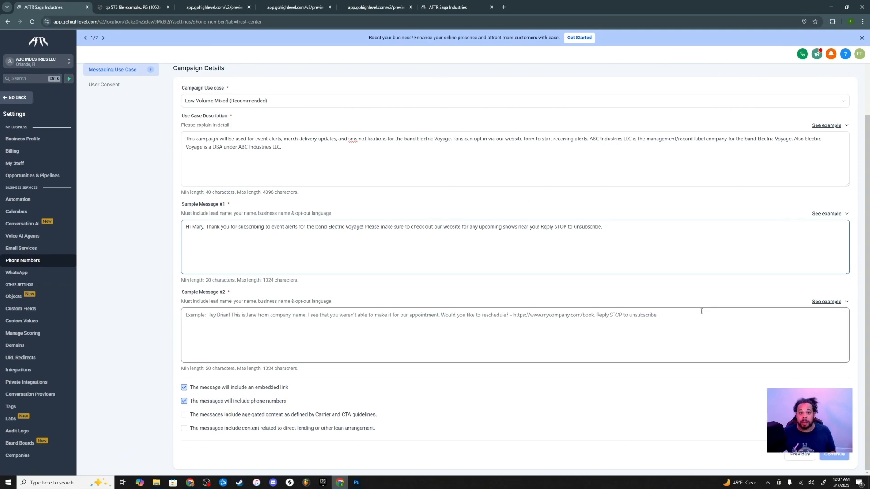
Bring up the example messages for Sample Message #2
{"action": "left_click", "coordinate": [819, 303]}
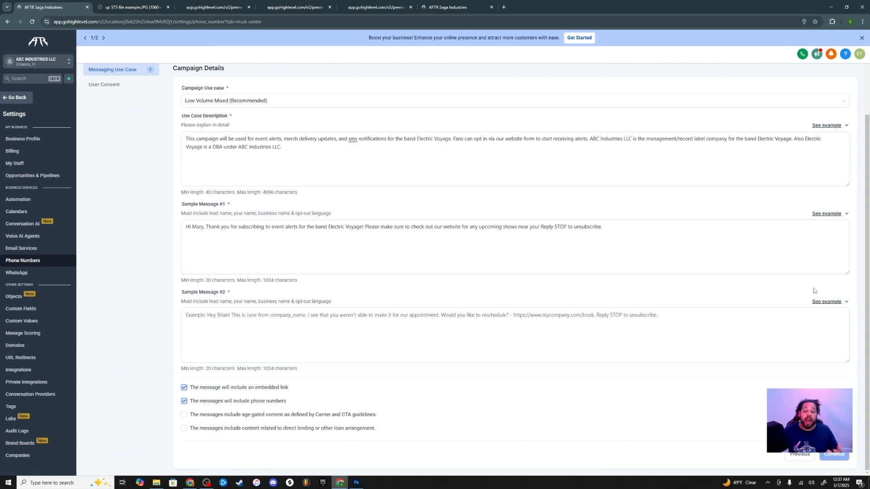
{"action": "mouse_move", "coordinate": [838, 304]}
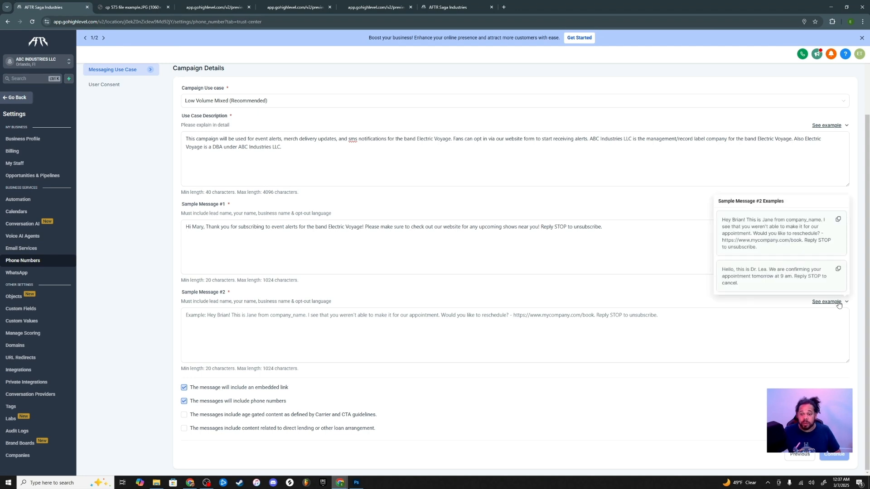
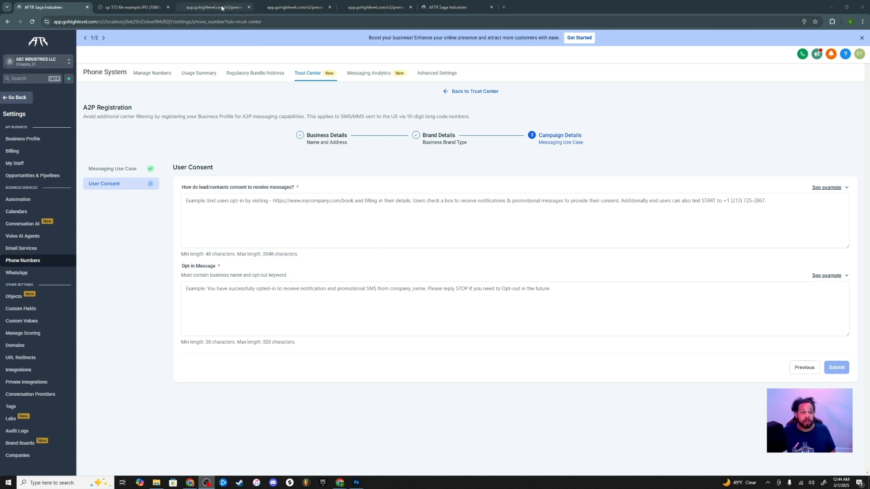
Review the band website's home page text-to-join signup for the opt-in flow document
{"action": "left_click", "coordinate": [221, 8]}
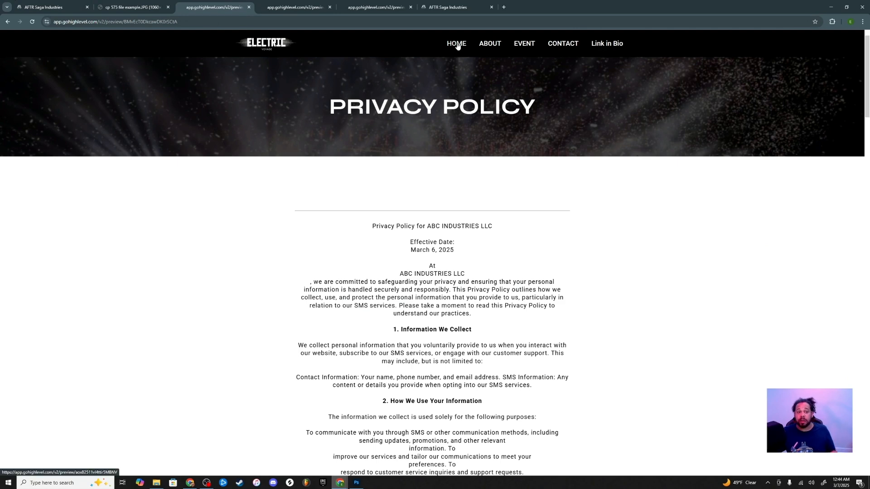
{"action": "left_click", "coordinate": [456, 44]}
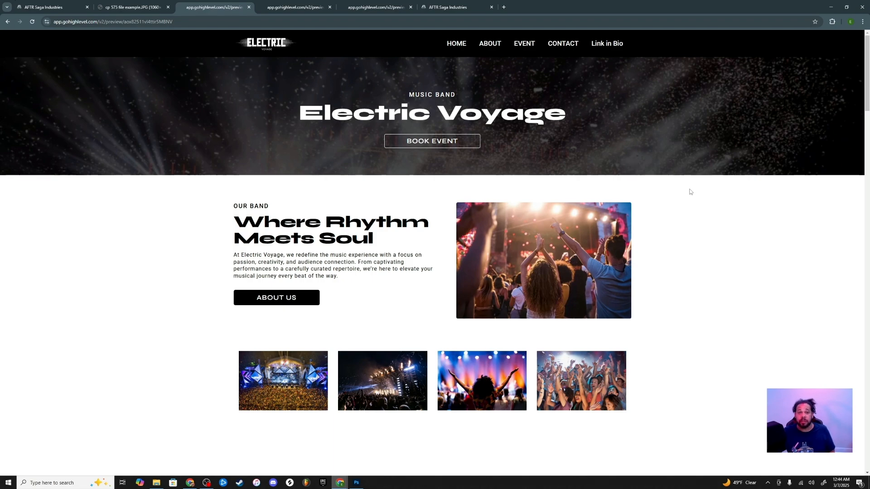
{"action": "scroll", "coordinate": [690, 184], "scroll_direction": "down", "scroll_amount": 7}
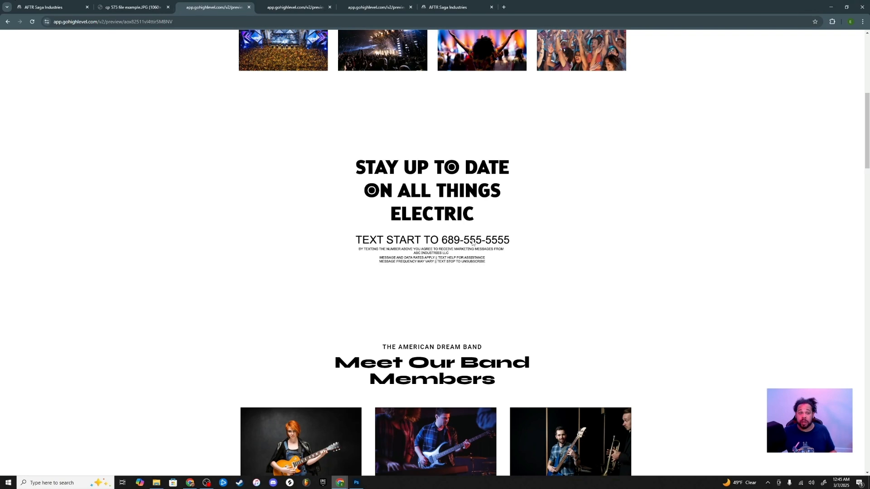
{"action": "left_click", "coordinate": [47, 11]}
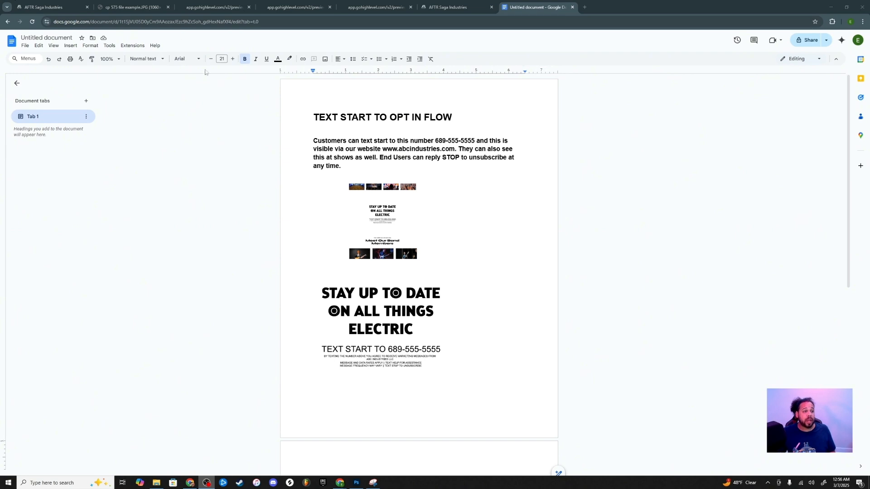
{"action": "left_click", "coordinate": [208, 7]}
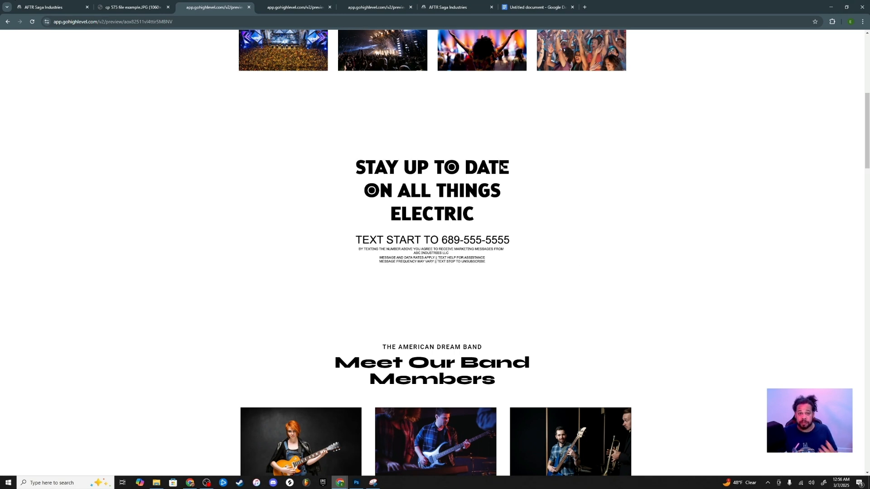
Return to the opt-in flow document and start sharing it as 'TEXT START TO OPT IN FLOW'
{"action": "left_click", "coordinate": [521, 11]}
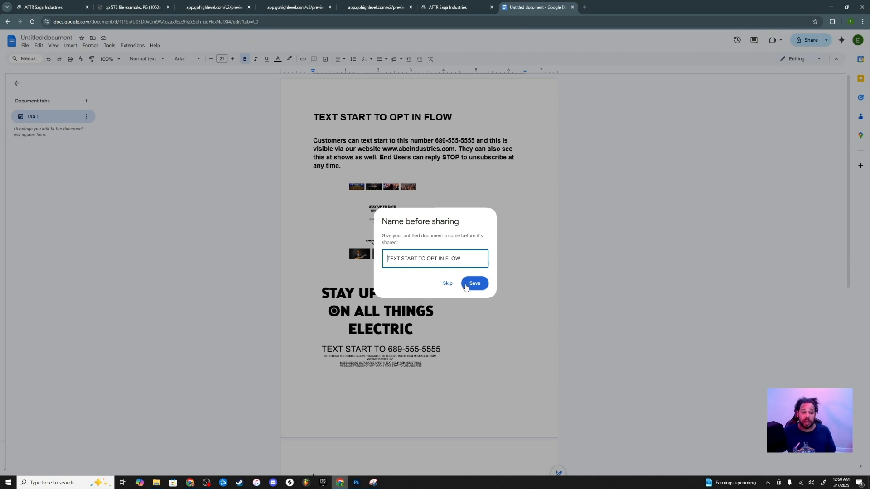
Save the doc as 'TEXT START TO OPT IN FLOW', keep anyone-with-link access, and copy its URL
{"action": "left_click", "coordinate": [466, 287]}
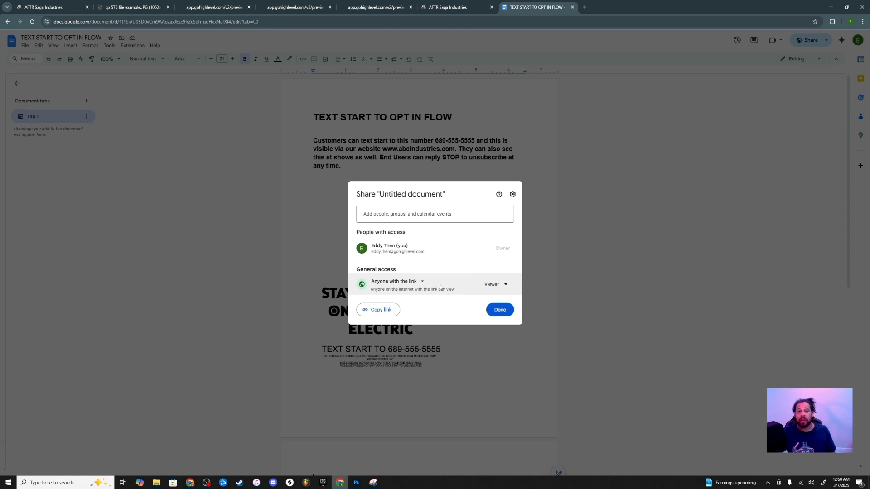
{"action": "left_click", "coordinate": [501, 310]}
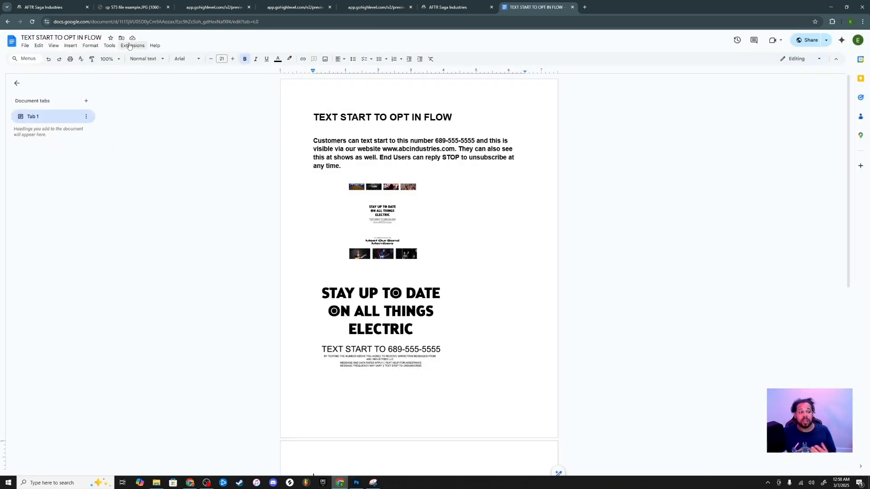
{"action": "left_click", "coordinate": [183, 24]}
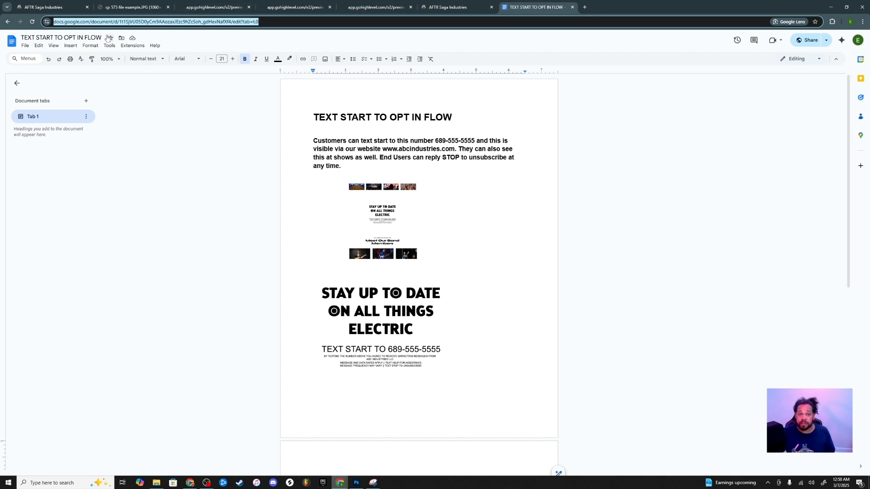
{"action": "left_click", "coordinate": [60, 6]}
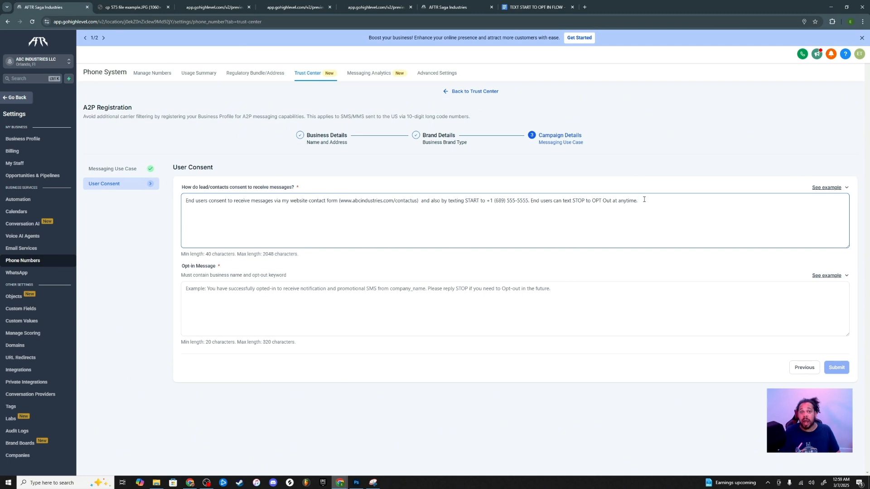
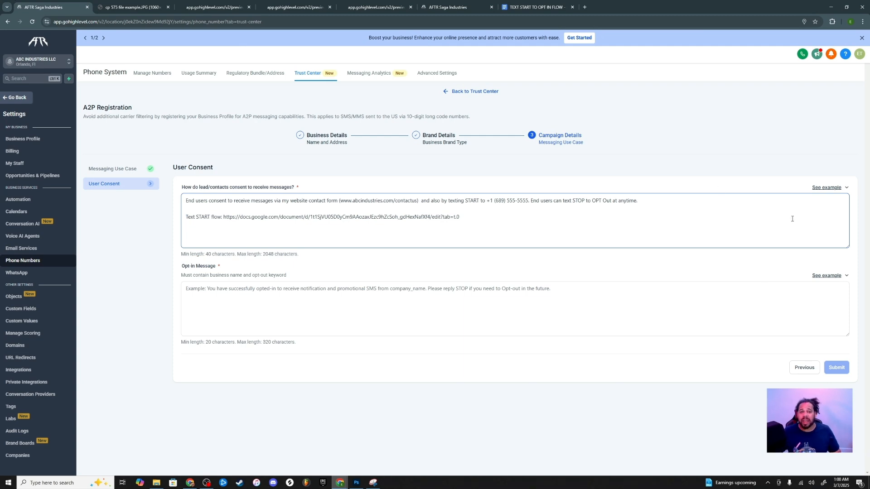
Paste a 'Text START flow' line with the Google Doc link into the consent answer
{"action": "left_click", "coordinate": [828, 276]}
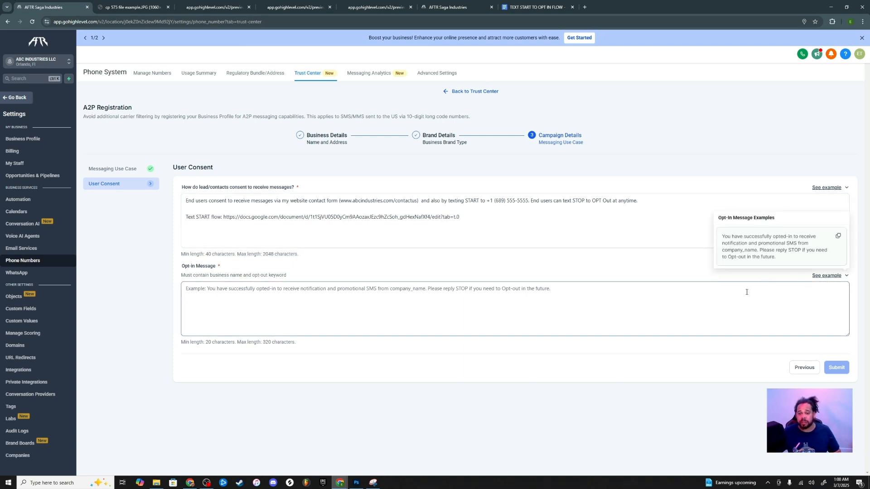
Paste the example opt-in message and replace company_name with Electric Voyage managed by ABC Industries LLC
{"action": "left_click", "coordinate": [838, 236]}
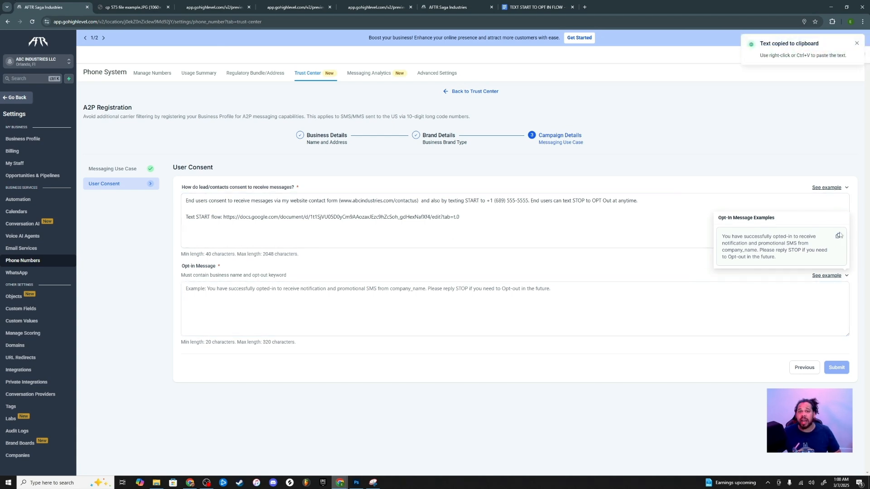
{"action": "left_click", "coordinate": [277, 288]}
{"action": "key", "text": "ctrl+v"}
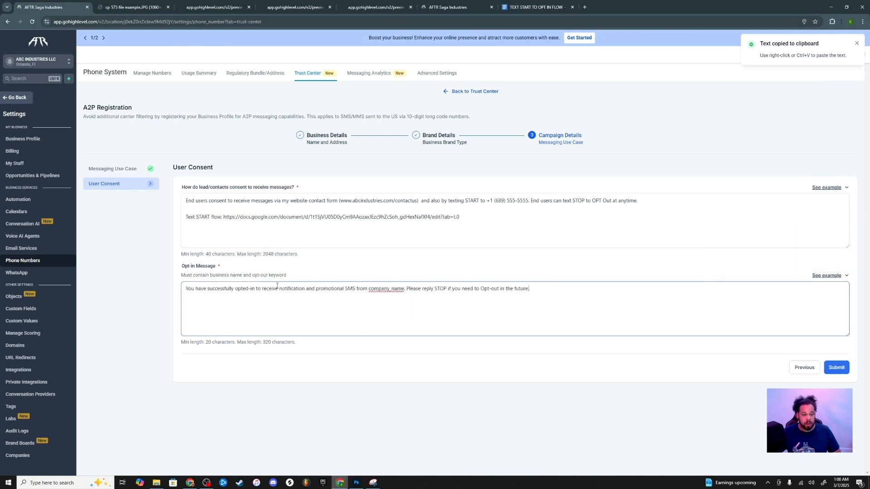
{"action": "double_click", "coordinate": [371, 289]}
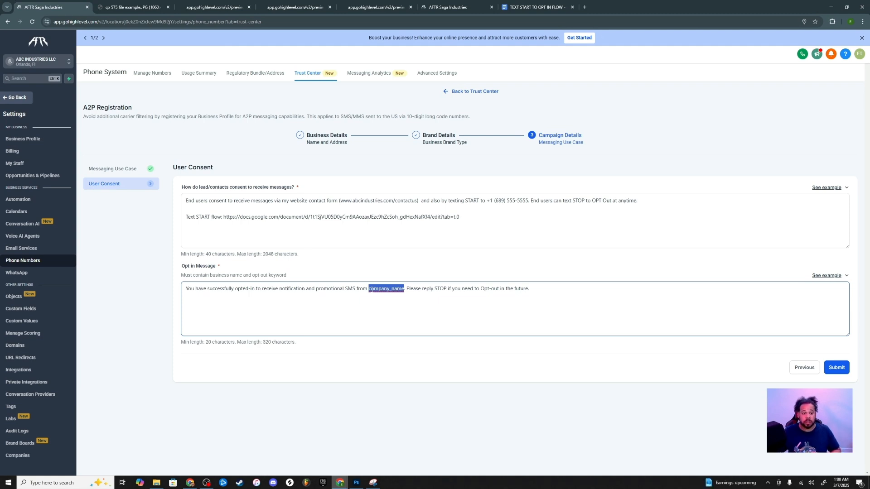
{"action": "key", "text": "ctrl+v"}
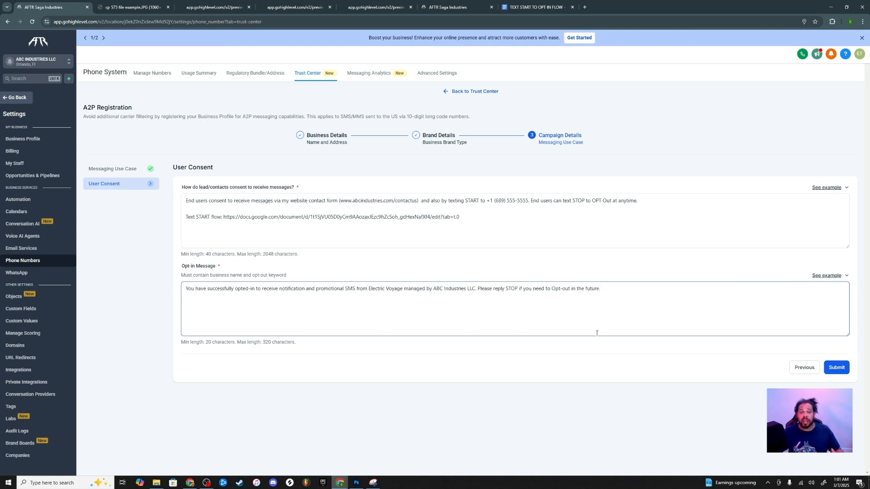